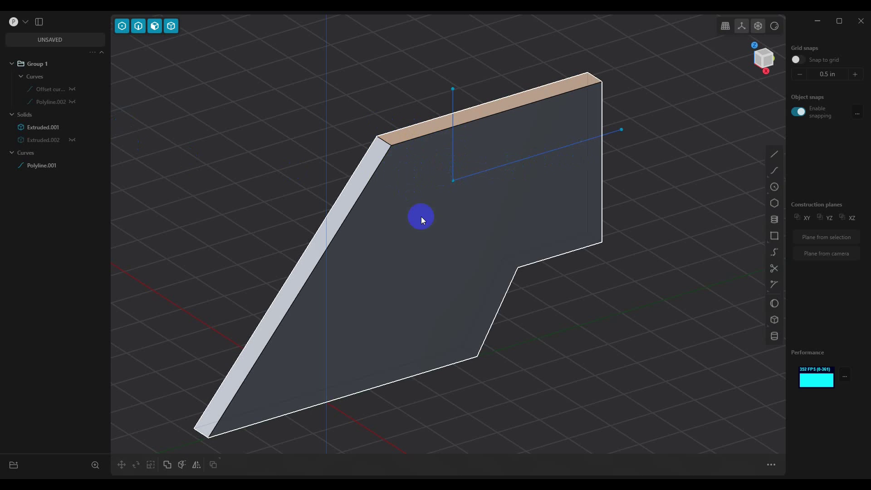
- Imprint the L-shaped polyline onto the plate solid using Imprint Curve Body with the bidirectional Vector method, and hide the polyline
{"action": "left_click", "coordinate": [411, 186]}
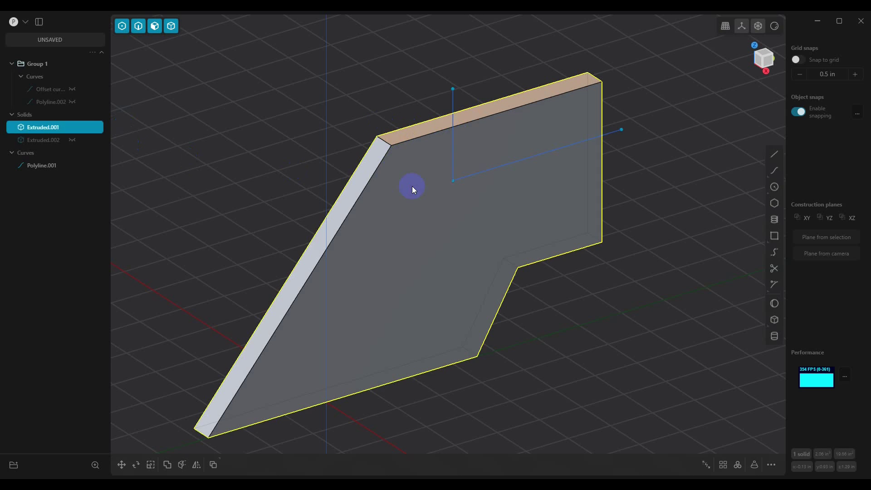
{"action": "left_click", "coordinate": [453, 162]}
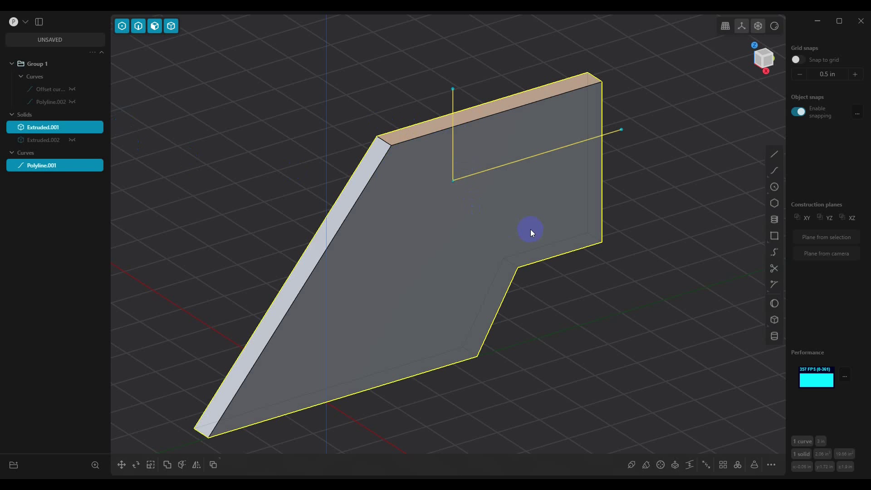
{"action": "type", "text": "fimp"}
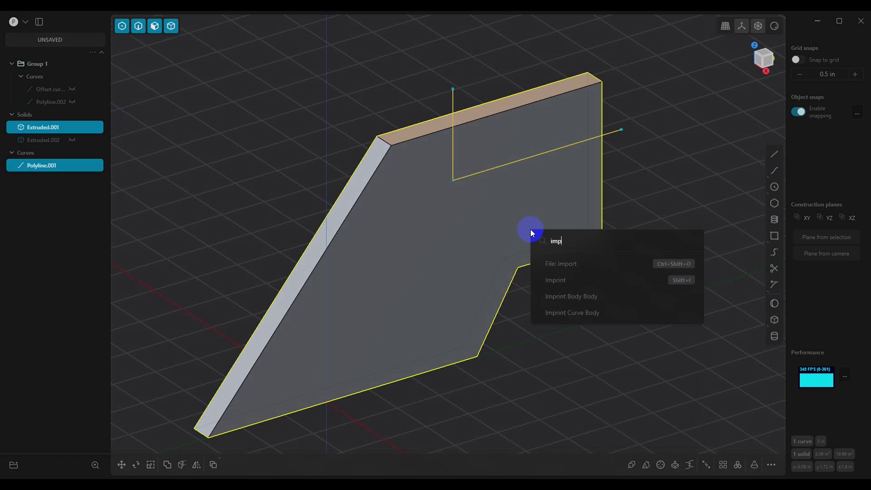
{"action": "left_click", "coordinate": [575, 312]}
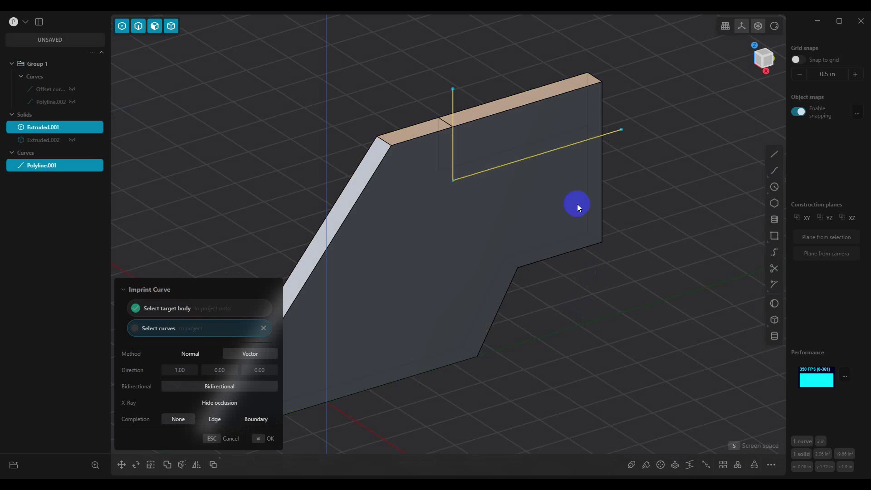
{"action": "mouse_move", "coordinate": [85, 167]}
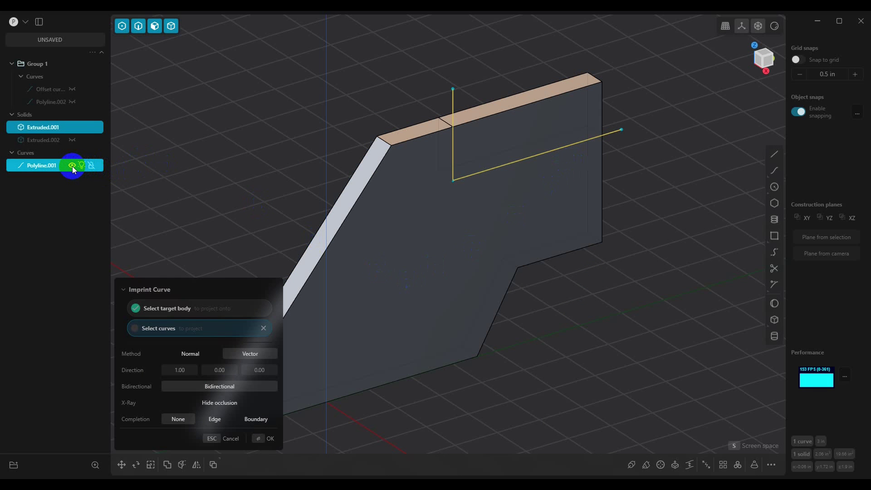
{"action": "left_click", "coordinate": [268, 438]}
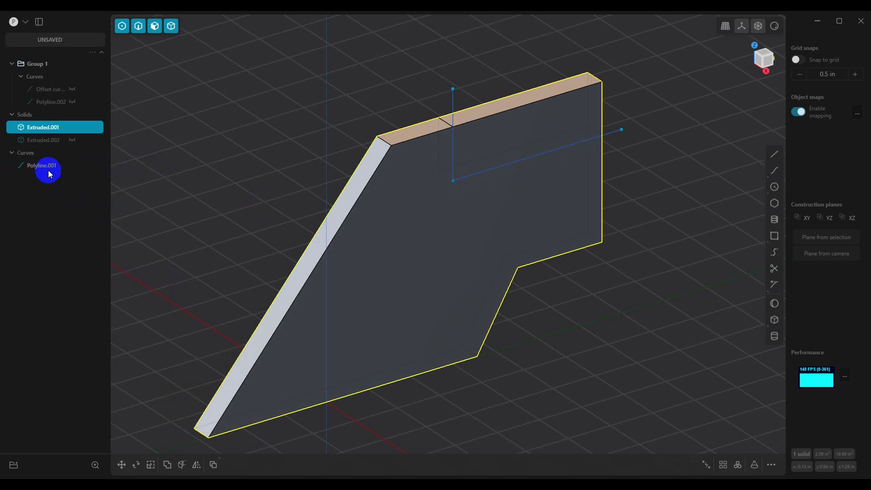
{"action": "left_click", "coordinate": [72, 165]}
- Duplicate the six imprinted edges looping around the plate's corner panel as a separate curve, keeping it in place
{"action": "middle_click_drag", "start_coordinate": [413, 195], "coordinate": [417, 234]}
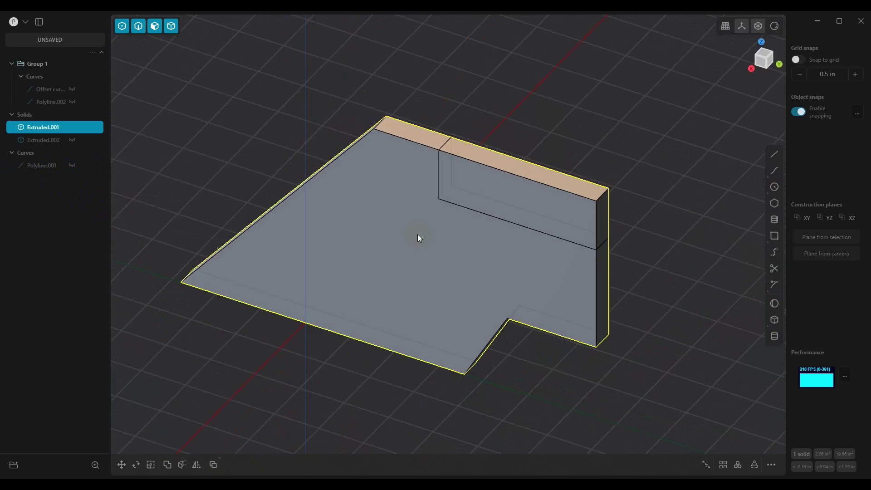
{"action": "scroll", "coordinate": [566, 211], "scroll_direction": "up", "scroll_amount": 5}
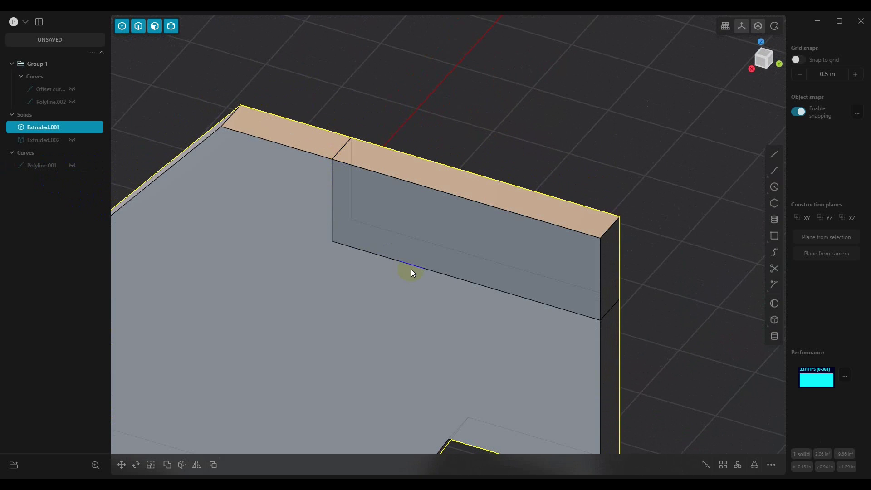
{"action": "left_click", "coordinate": [437, 275]}
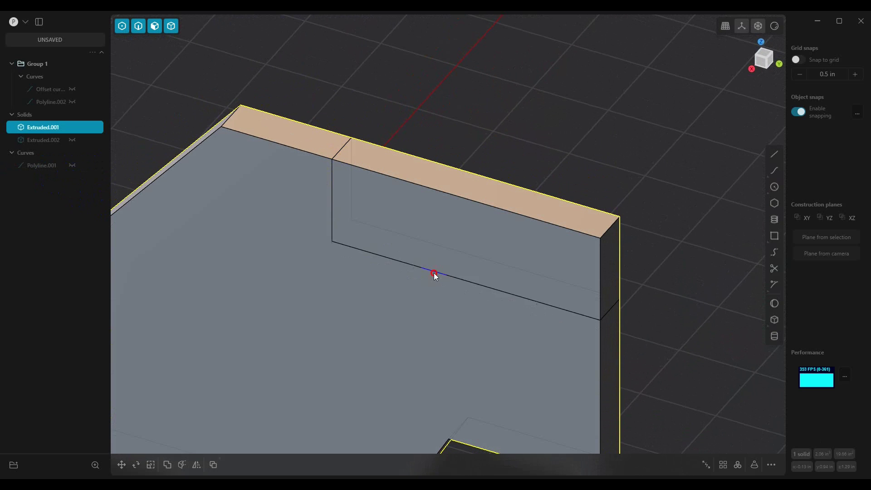
{"action": "left_click", "coordinate": [332, 208], "text": "shift"}
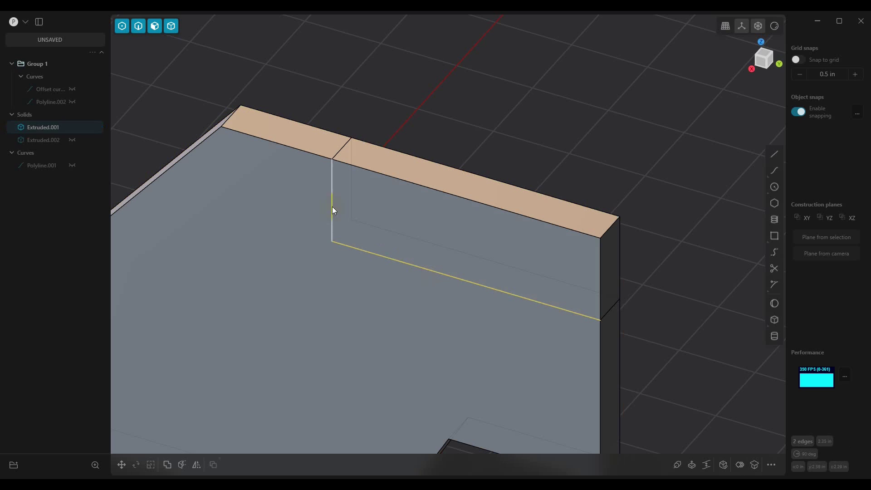
{"action": "left_click", "coordinate": [342, 149], "text": "shift"}
{"action": "left_click", "coordinate": [355, 185], "text": "shift"}
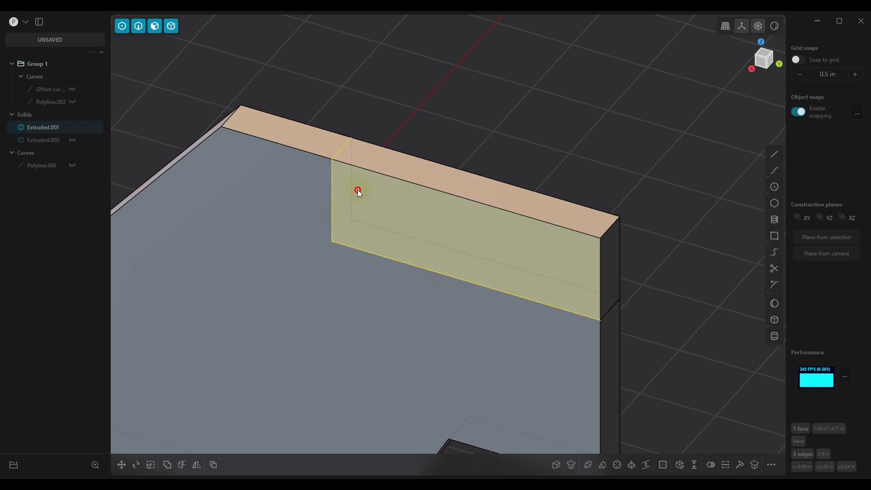
{"action": "left_click", "coordinate": [374, 201], "text": "shift"}
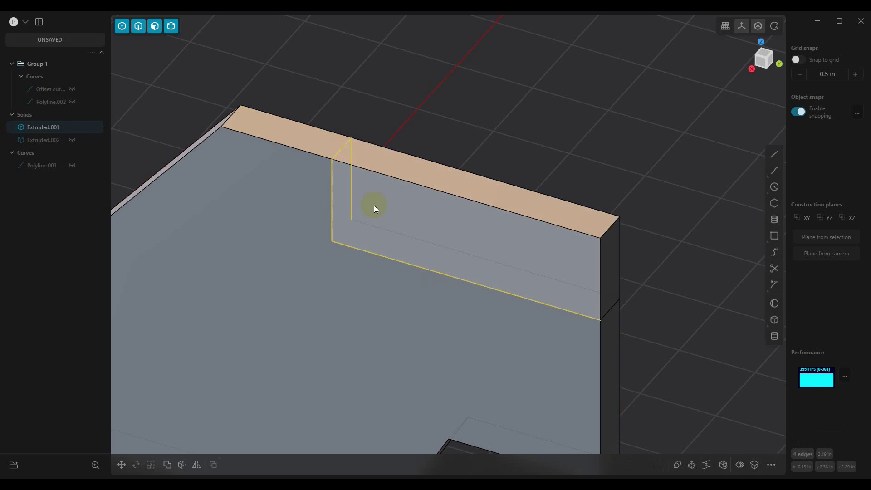
{"action": "left_click", "coordinate": [616, 320], "text": "shift"}
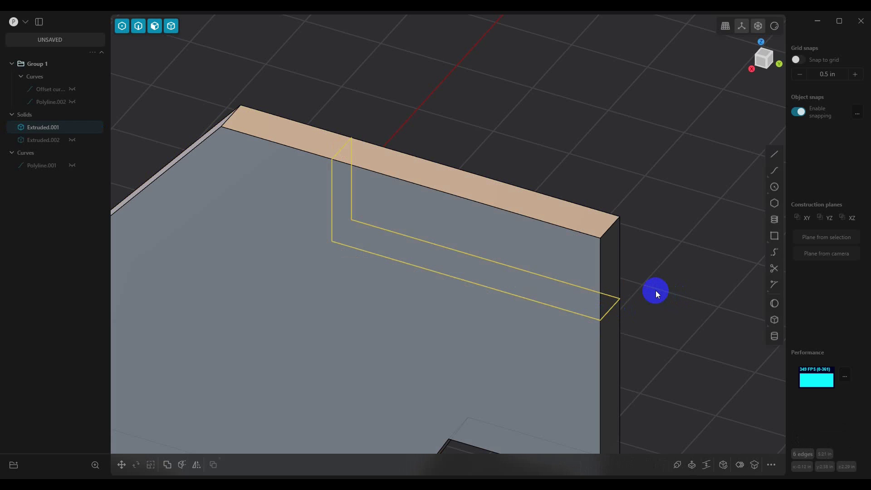
{"action": "key", "text": "shift+d"}
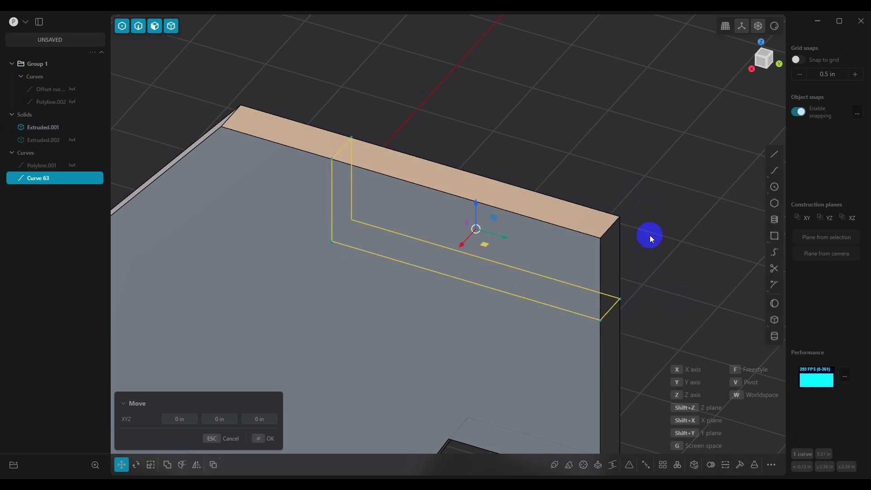
{"action": "left_click", "coordinate": [266, 437]}
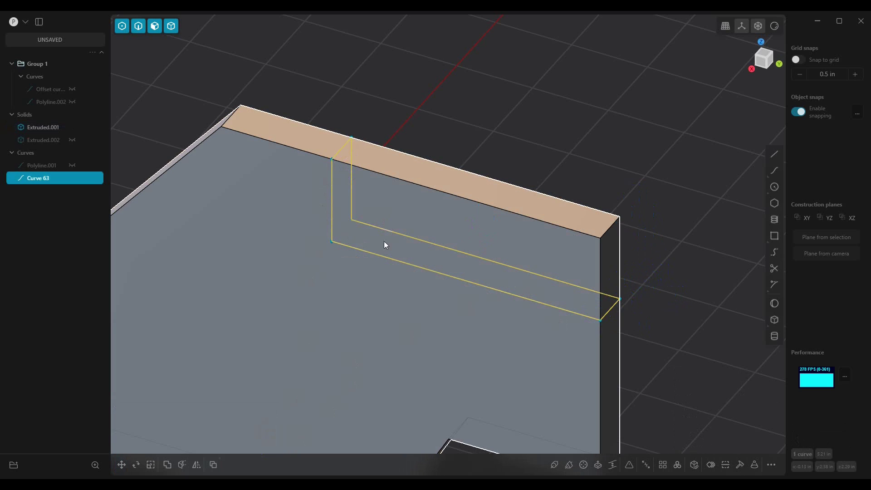
- Hide the plate solid Extruded.001 so that only the duplicated curve loop remains displayed
{"action": "left_click", "coordinate": [338, 145]}
{"action": "left_click", "coordinate": [352, 137]}
{"action": "left_click", "coordinate": [88, 125]}
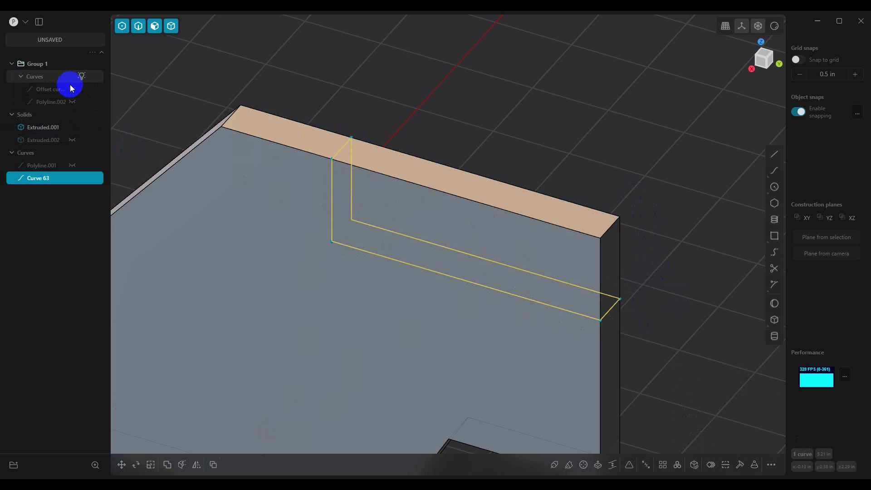
{"action": "left_click", "coordinate": [71, 128]}
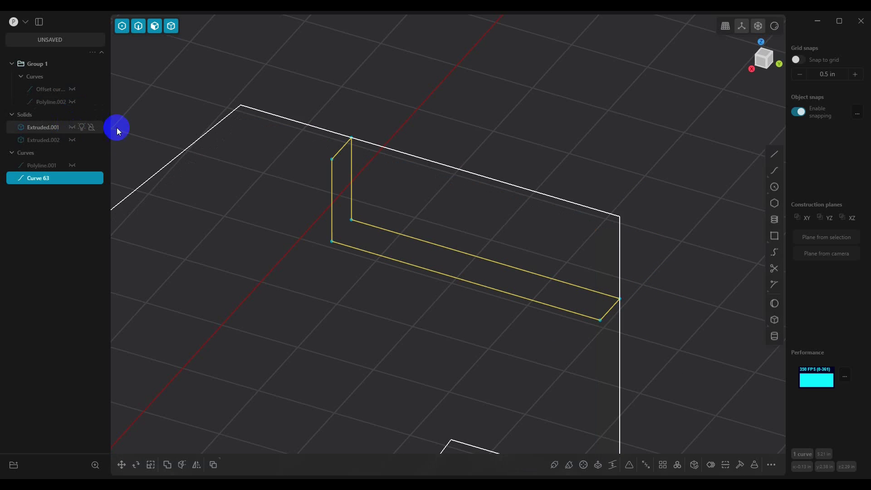
- Create a pipe along the duplicated curve loop with a section size of 0.025 in
{"action": "left_click", "coordinate": [472, 170]}
{"action": "middle_click_drag", "start_coordinate": [462, 214], "coordinate": [439, 181]}
{"action": "left_click_drag", "start_coordinate": [292, 103], "coordinate": [683, 340]}
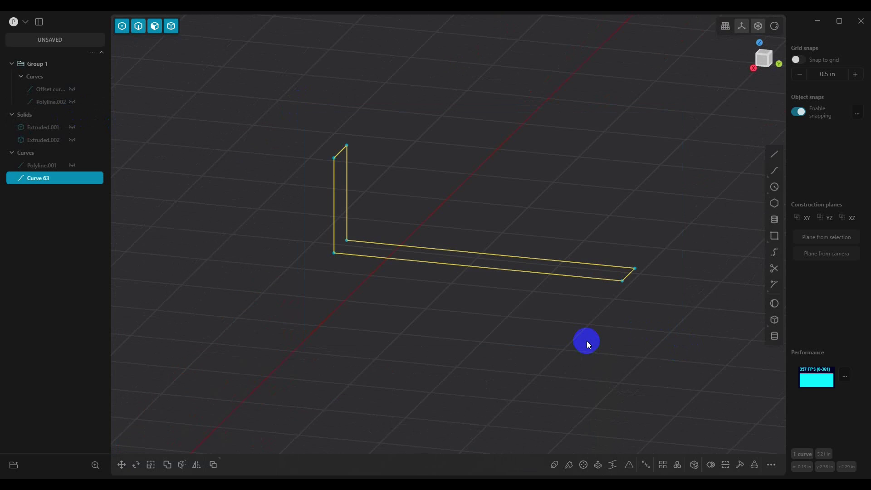
{"action": "type", "text": "f"}
{"action": "type", "text": "pipe"}
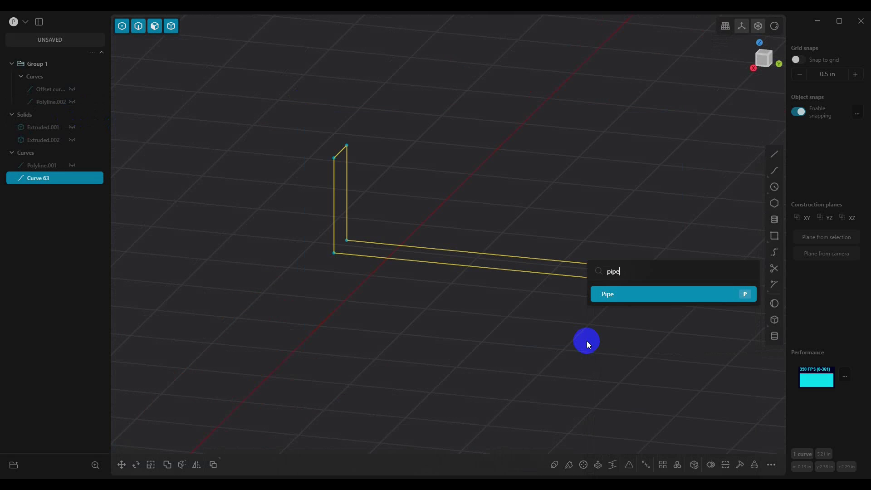
{"action": "left_click", "coordinate": [602, 296]}
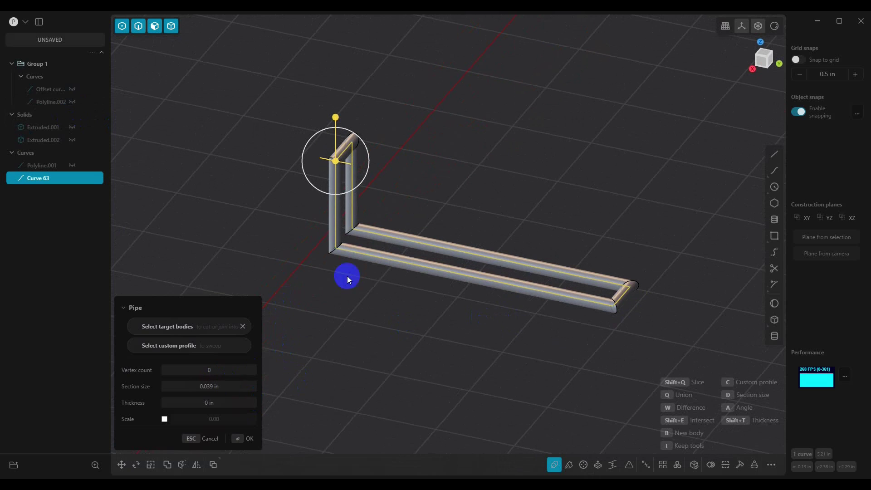
{"action": "left_click", "coordinate": [232, 390]}
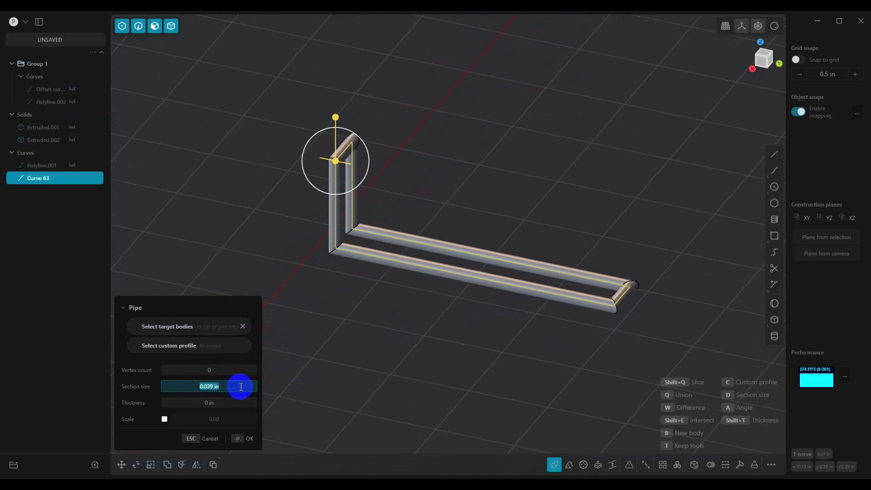
{"action": "type", "text": "0.025"}
{"action": "key", "text": "Return"}
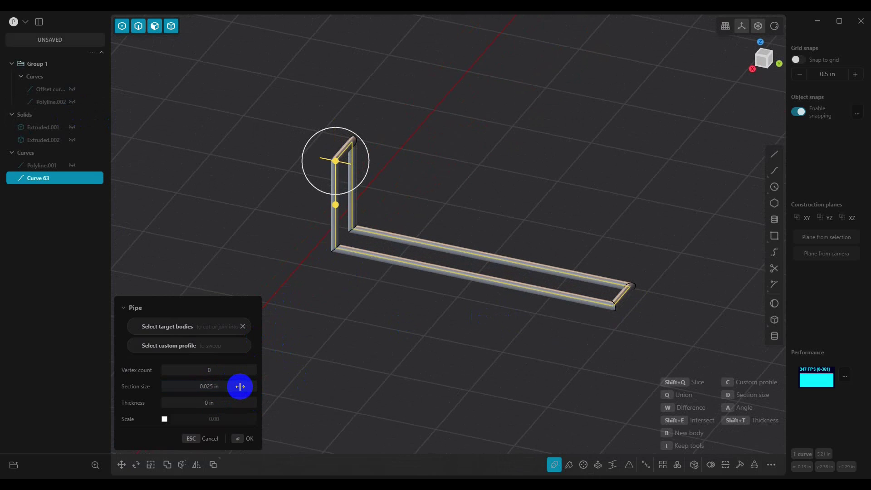
{"action": "left_click", "coordinate": [248, 438]}
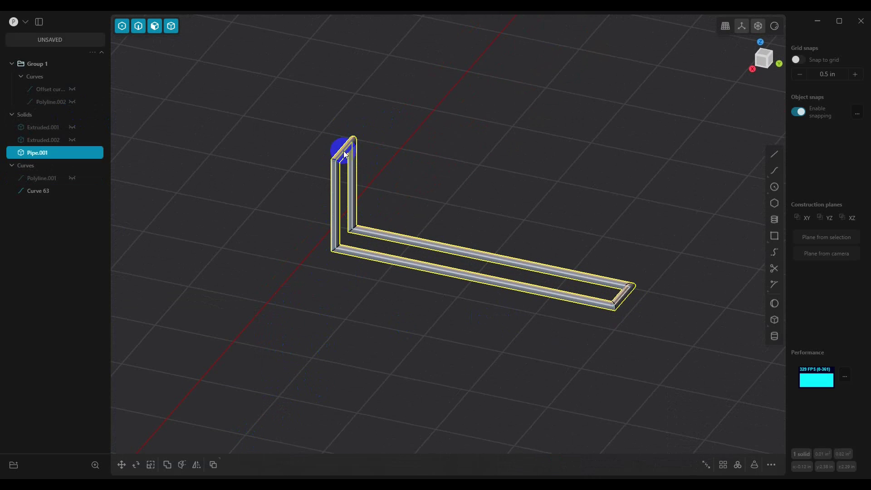
- Unhide the plate solid and subtract the pipe from it with a Boolean difference to cut the panel-line groove
{"action": "left_click", "coordinate": [72, 127]}
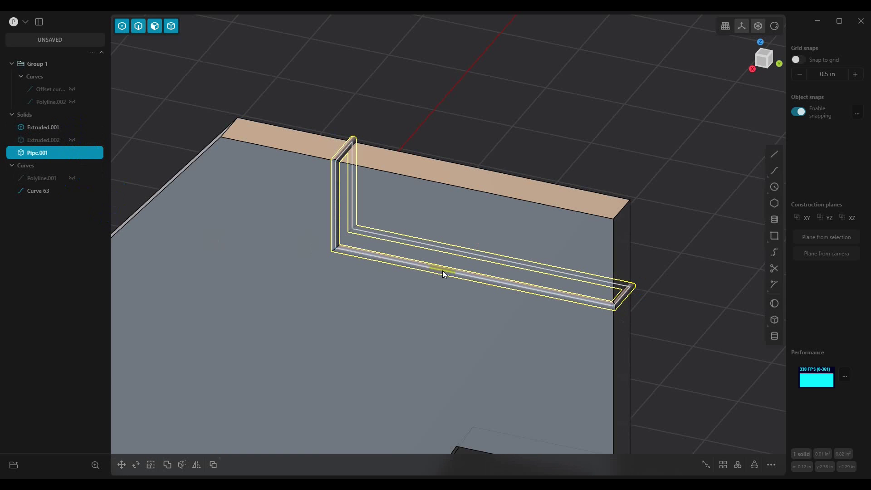
{"action": "mouse_move", "coordinate": [443, 272]}
{"action": "middle_mouse_down"}
{"action": "mouse_move", "coordinate": [478, 260]}
{"action": "mouse_move", "coordinate": [434, 278]}
{"action": "middle_mouse_up"}
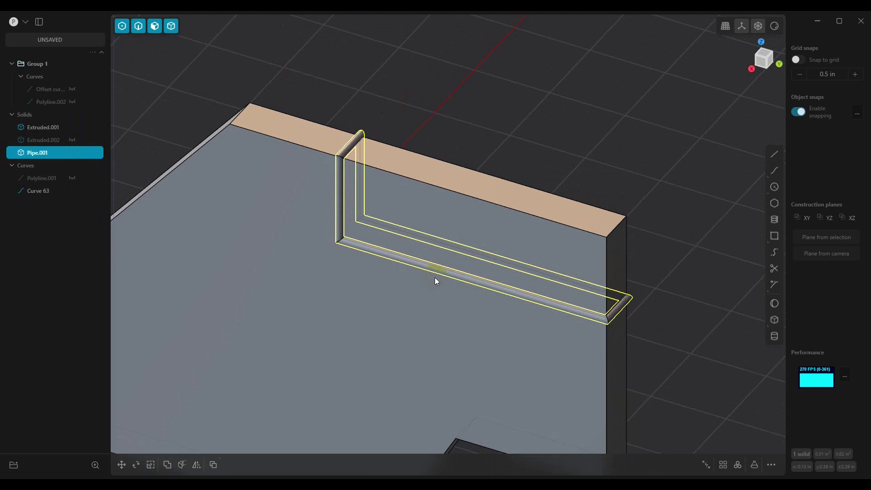
{"action": "left_click", "coordinate": [301, 284]}
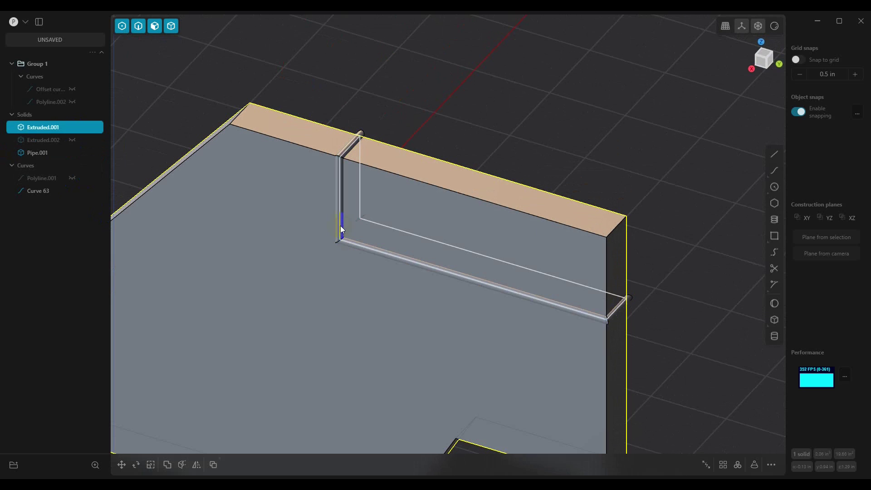
{"action": "left_click", "coordinate": [336, 224], "text": "shift"}
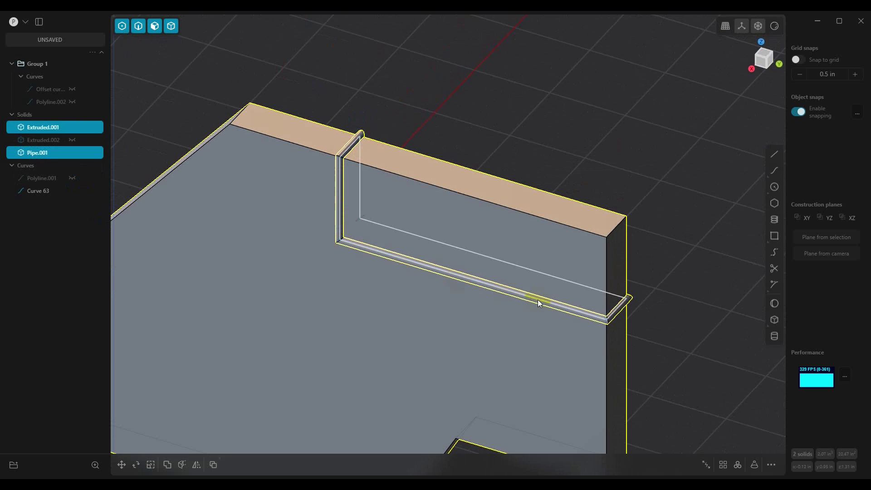
{"action": "left_click", "coordinate": [559, 203]}
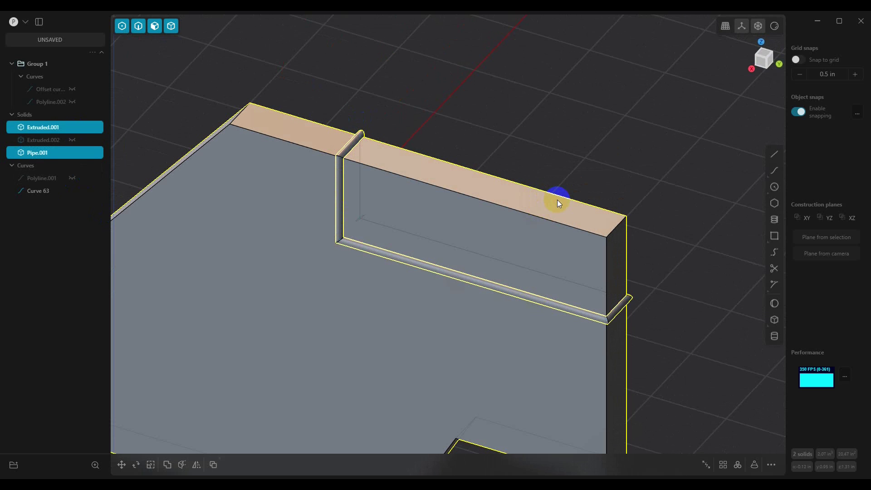
{"action": "key", "text": "w"}
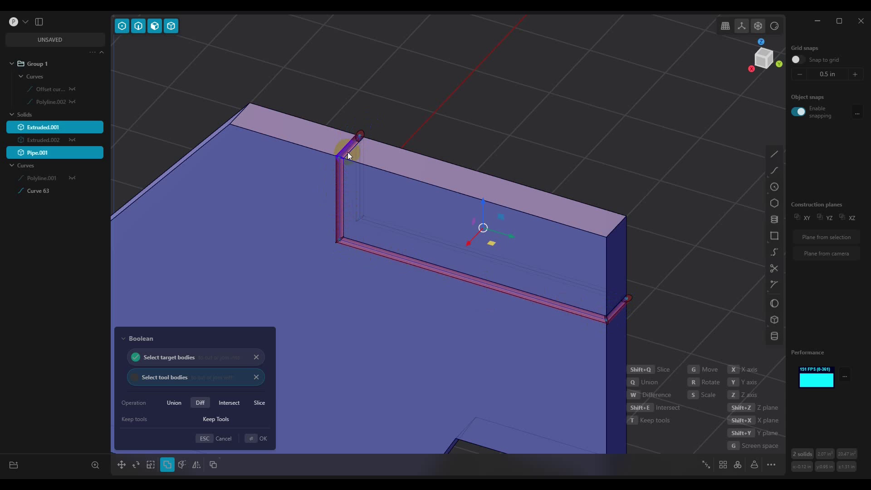
{"action": "left_click", "coordinate": [260, 438]}
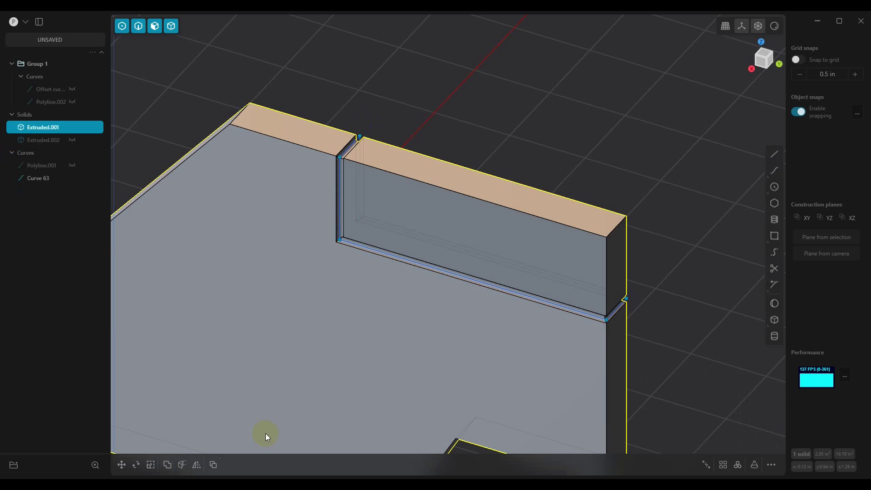
- Examine the groove cut around the plate's corner panel, including its bend across the thin edge
{"action": "mouse_move", "coordinate": [425, 367]}
{"action": "middle_mouse_down"}
{"action": "mouse_move", "coordinate": [445, 309]}
{"action": "mouse_move", "coordinate": [492, 304]}
{"action": "mouse_move", "coordinate": [430, 293]}
{"action": "mouse_move", "coordinate": [399, 308]}
{"action": "mouse_move", "coordinate": [385, 335]}
{"action": "mouse_move", "coordinate": [459, 332]}
{"action": "mouse_move", "coordinate": [430, 331]}
{"action": "middle_mouse_up"}
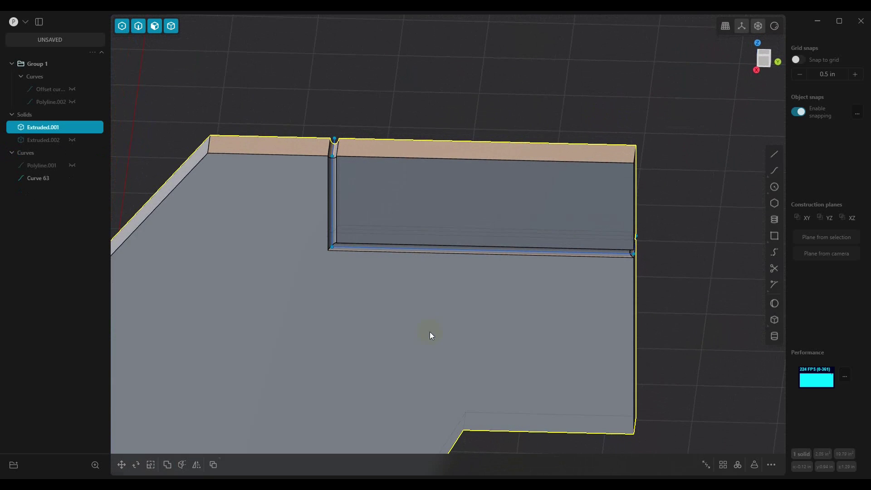
{"action": "middle_click_drag", "start_coordinate": [330, 232], "coordinate": [292, 302]}
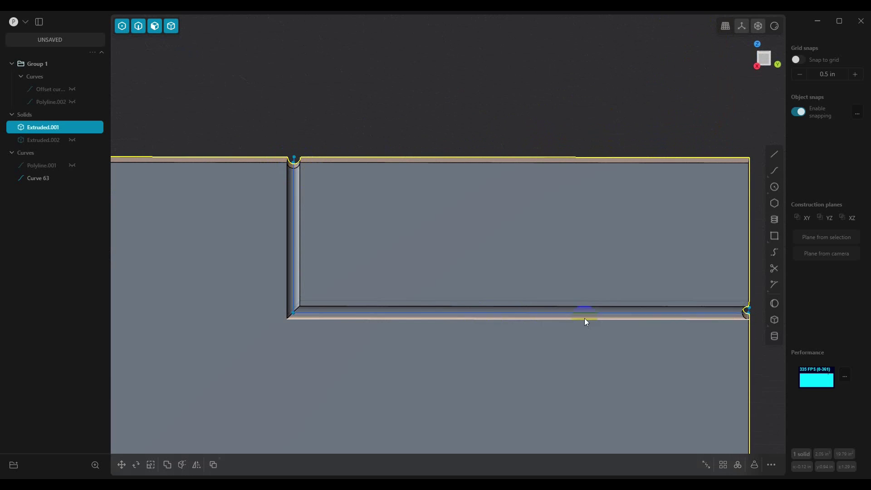
{"action": "middle_click_drag", "start_coordinate": [586, 321], "coordinate": [481, 248]}
{"action": "scroll", "coordinate": [480, 245], "scroll_direction": "up", "scroll_amount": 10}
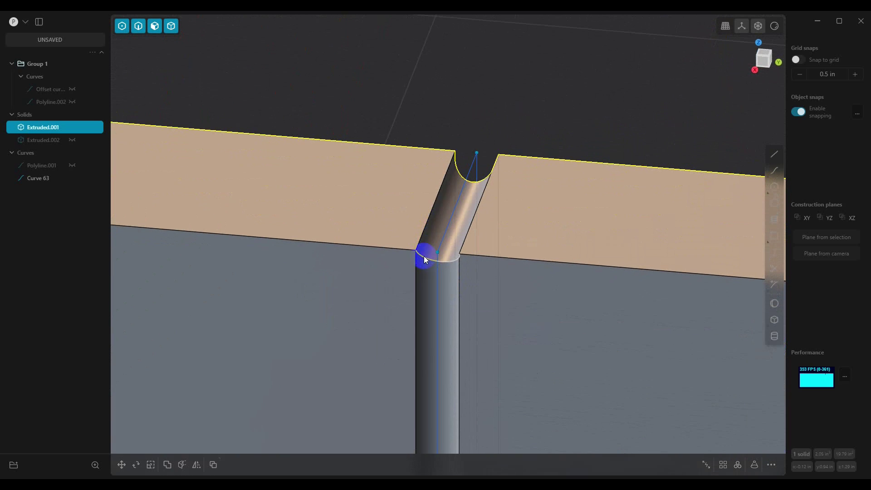
{"action": "scroll", "coordinate": [456, 317], "scroll_direction": "down", "scroll_amount": 10}
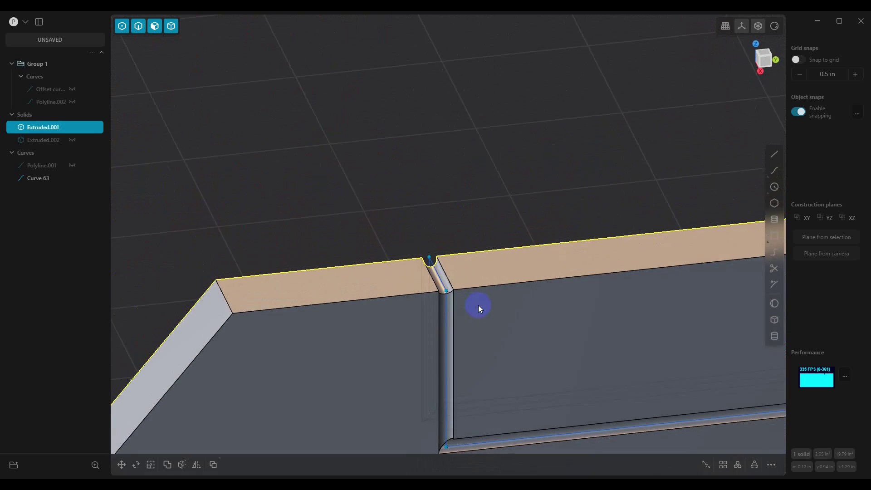
{"action": "middle_click_drag", "start_coordinate": [479, 305], "coordinate": [381, 230], "text": "shift"}
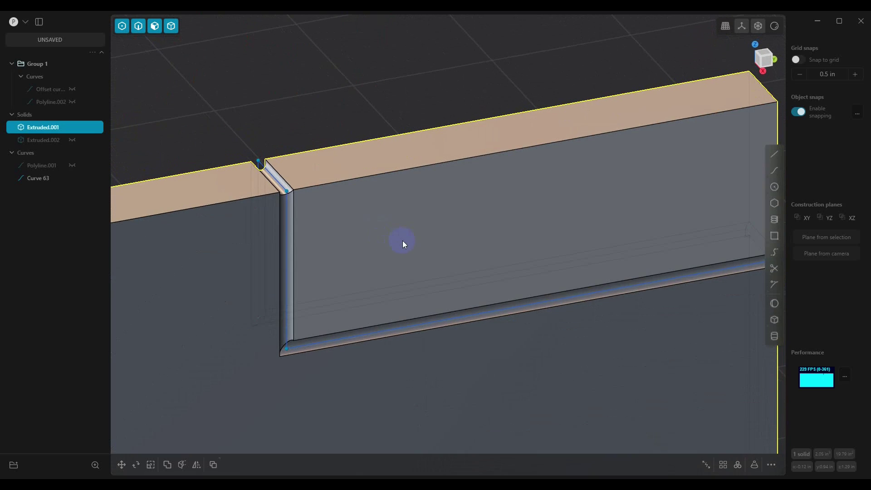
- Hide the grooved solid Extruded.001 and Curve 63, and show the uncut plate solid Extruded.002
{"action": "scroll", "coordinate": [418, 244], "scroll_direction": "down", "scroll_amount": 3}
{"action": "middle_click_drag", "start_coordinate": [432, 247], "coordinate": [442, 263], "text": "shift"}
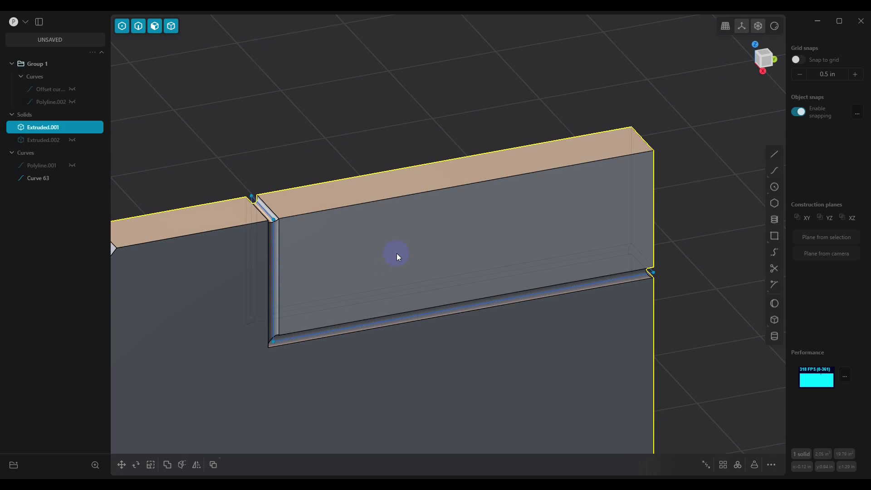
{"action": "middle_click_drag", "start_coordinate": [410, 310], "coordinate": [355, 303]}
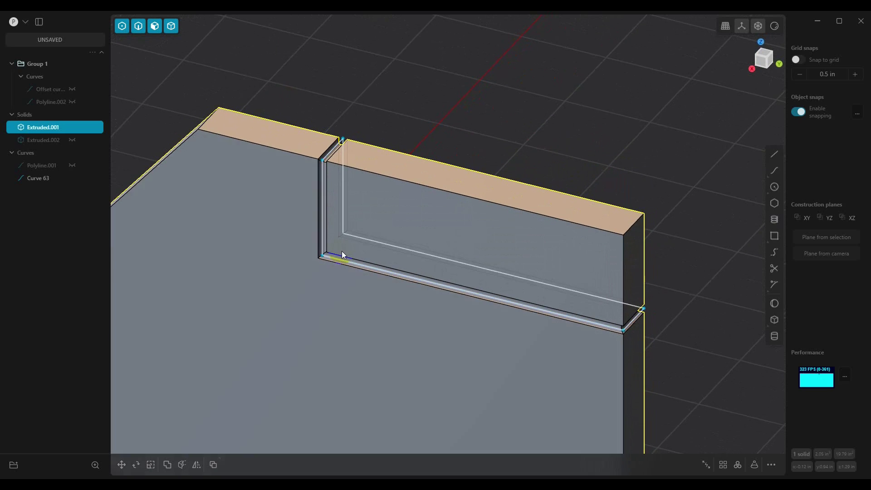
{"action": "left_click", "coordinate": [71, 127]}
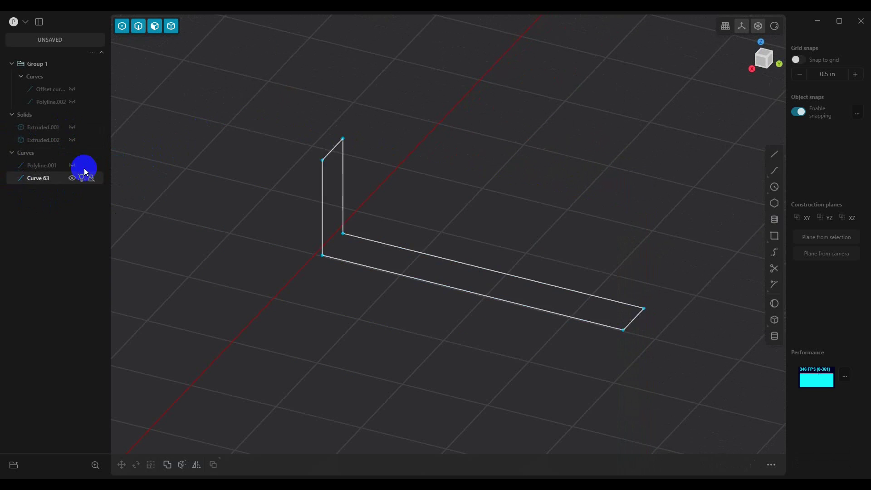
{"action": "left_click", "coordinate": [72, 140]}
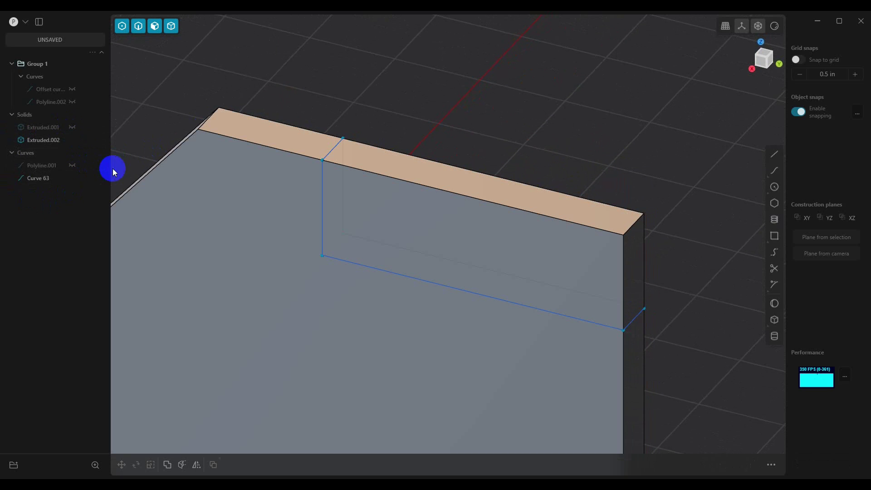
{"action": "left_click", "coordinate": [82, 179]}
{"action": "left_click", "coordinate": [72, 178]}
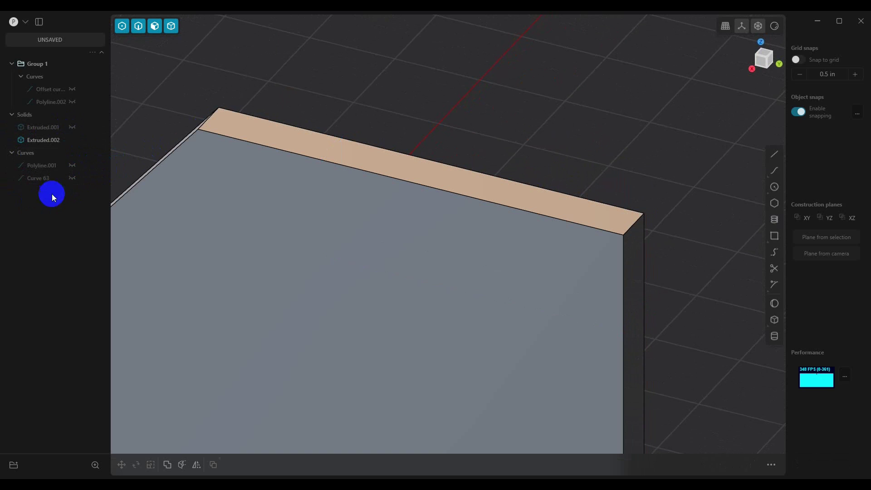
- Show the L-shaped Polyline.002 and its Offset curve.001 in front of the plate's corner
{"action": "left_click", "coordinate": [72, 89]}
{"action": "left_click", "coordinate": [72, 101]}
{"action": "mouse_move", "coordinate": [326, 270]}
{"action": "middle_mouse_down"}
{"action": "mouse_move", "coordinate": [361, 247]}
{"action": "mouse_move", "coordinate": [407, 240]}
{"action": "mouse_move", "coordinate": [389, 258]}
{"action": "mouse_move", "coordinate": [315, 270]}
{"action": "middle_mouse_up"}
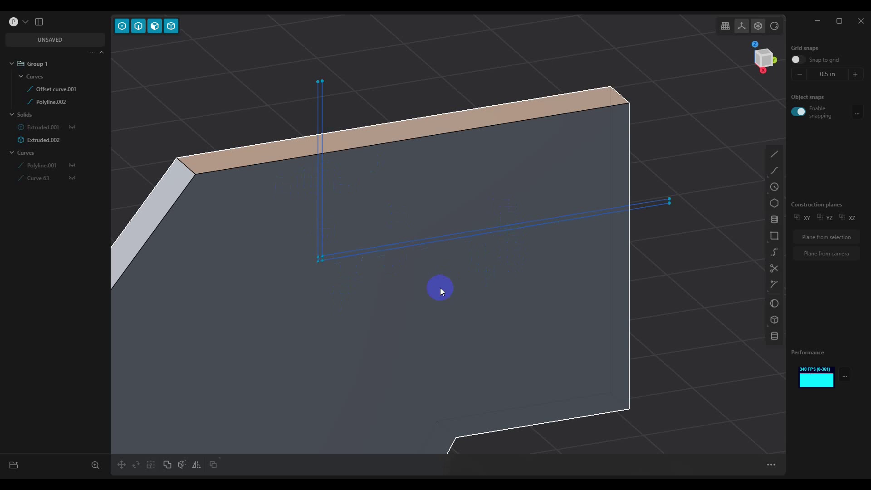
{"action": "middle_click_drag", "start_coordinate": [440, 288], "coordinate": [512, 138]}
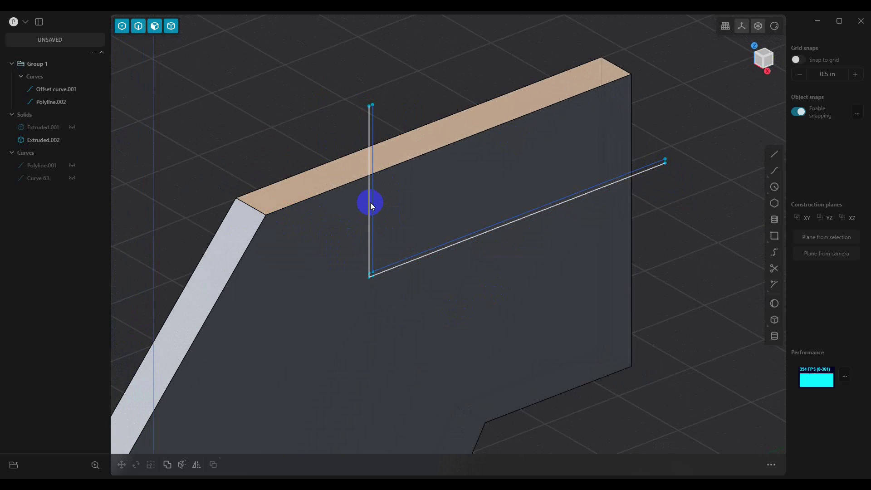
- Project both L-shaped curves bidirectionally onto the plate solid Extruded.002 with Imprint Curve Body
{"action": "left_click", "coordinate": [295, 287]}
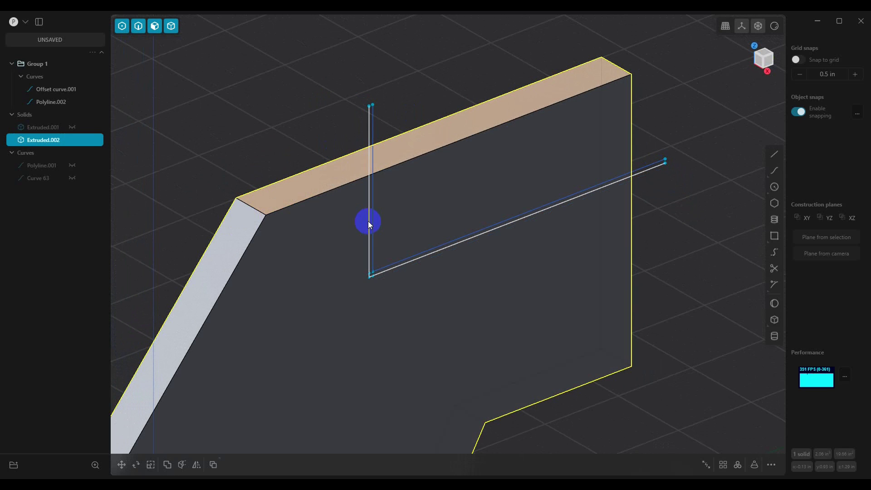
{"action": "left_click", "coordinate": [369, 221]}
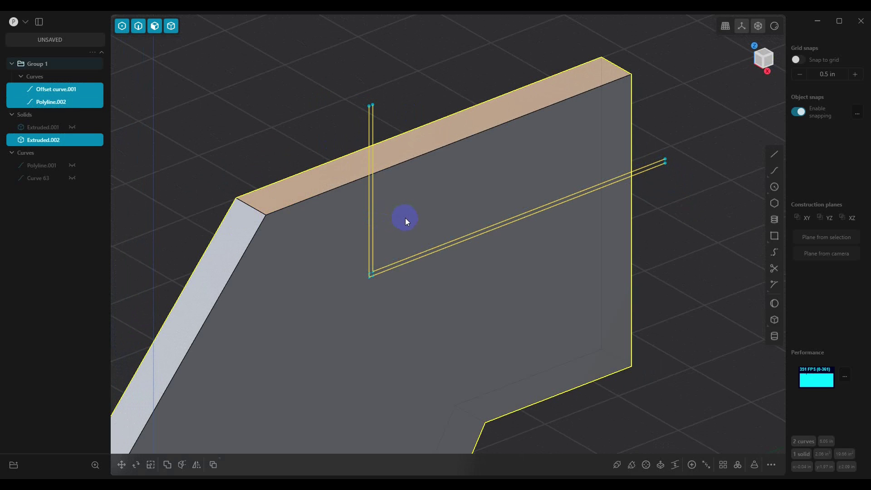
{"action": "key", "text": "space"}
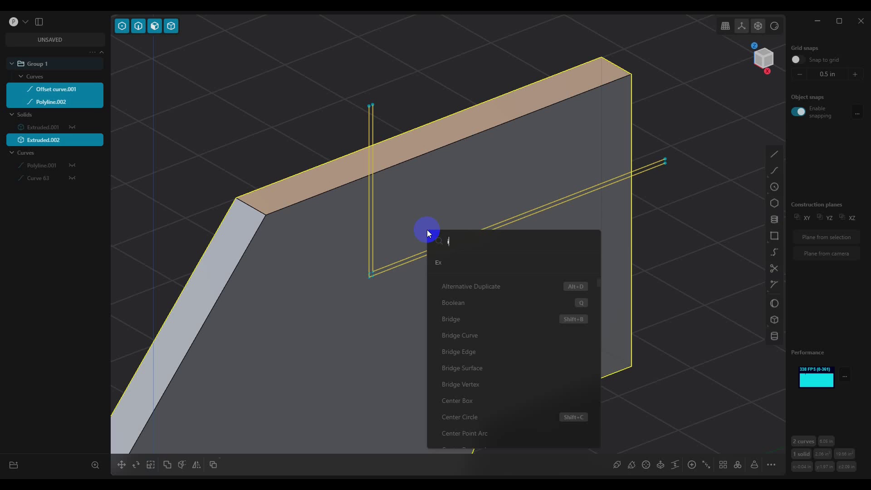
{"action": "type", "text": "imp"}
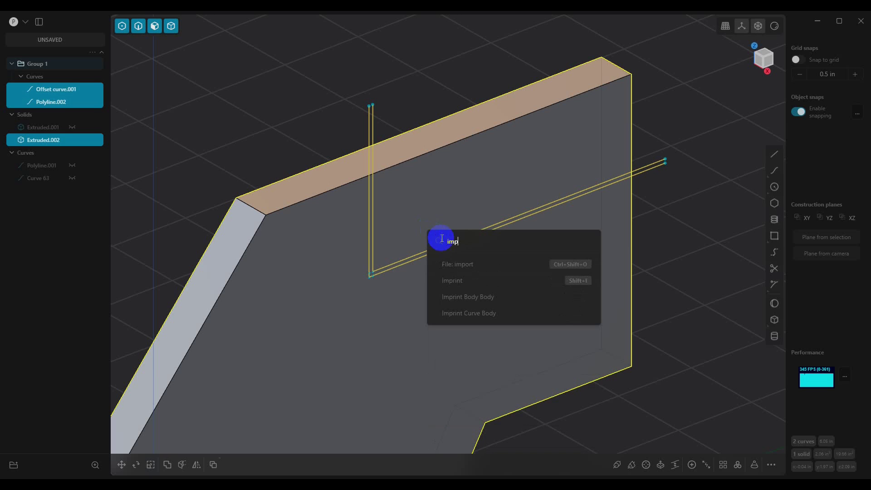
{"action": "left_click", "coordinate": [477, 313]}
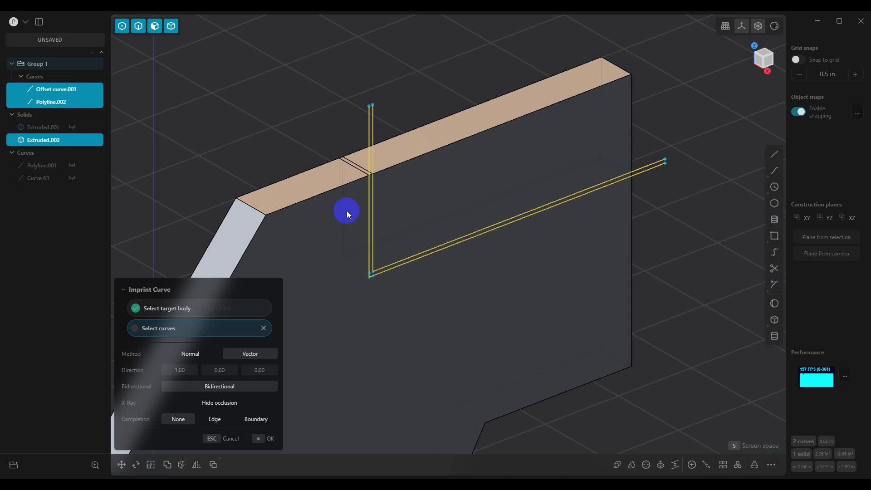
- Hide Offset curve.001 and Polyline.002, check the imprinted double lines on the plate's edge, and accept the imprint
{"action": "left_click", "coordinate": [75, 89]}
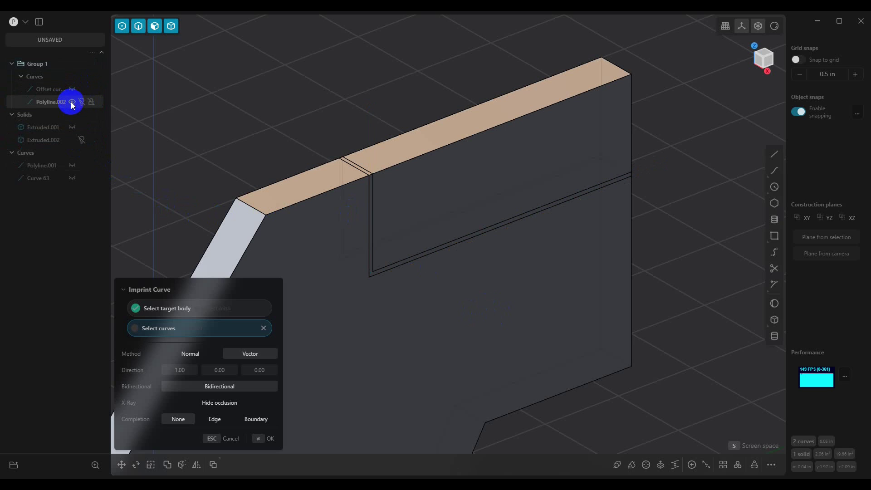
{"action": "left_click", "coordinate": [258, 230]}
{"action": "middle_click_drag", "start_coordinate": [411, 289], "coordinate": [423, 292]}
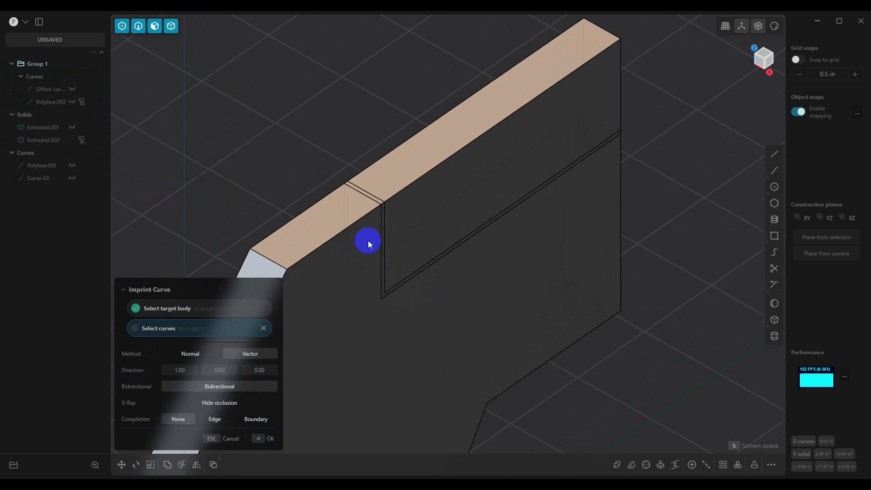
{"action": "scroll", "coordinate": [369, 240], "scroll_direction": "up", "scroll_amount": 5}
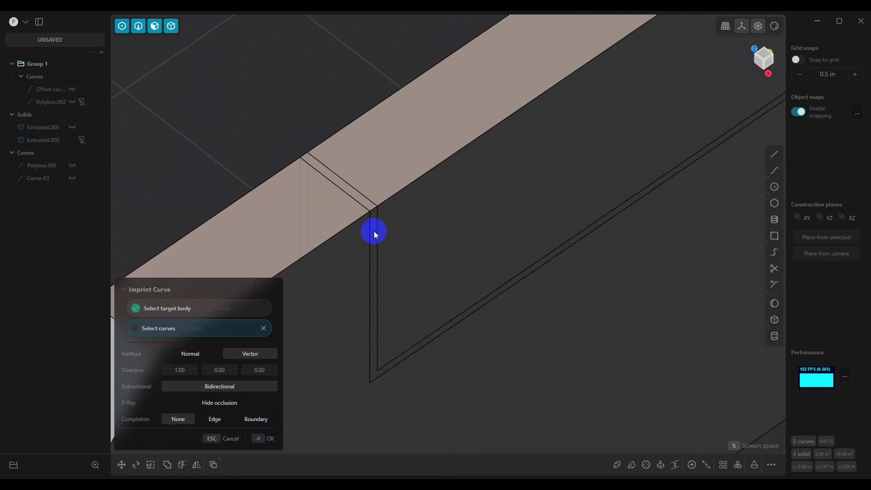
{"action": "scroll", "coordinate": [377, 227], "scroll_direction": "up", "scroll_amount": 5}
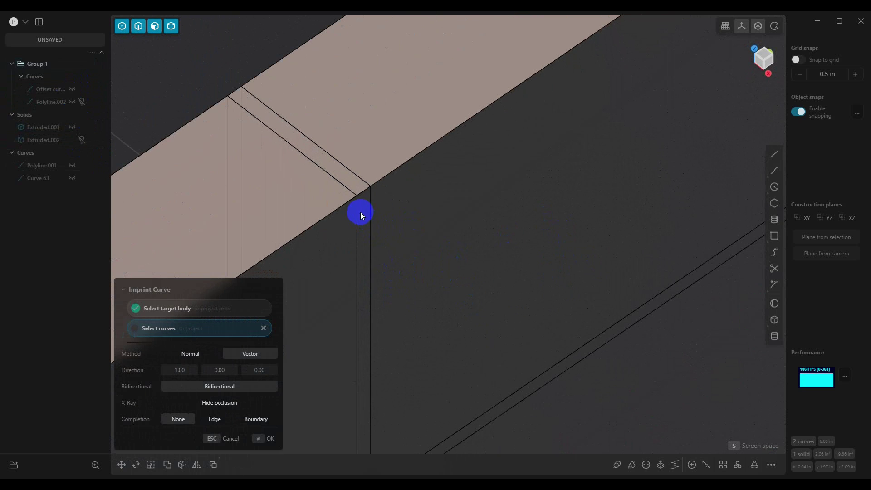
{"action": "left_click", "coordinate": [268, 439]}
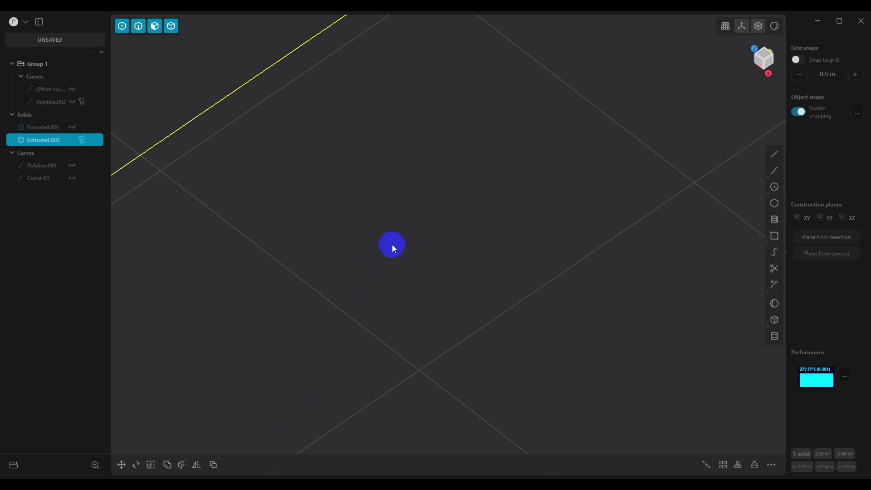
- Redisplay the imprinted plate solid Extruded.002 and clear the selection
{"action": "left_click", "coordinate": [73, 140]}
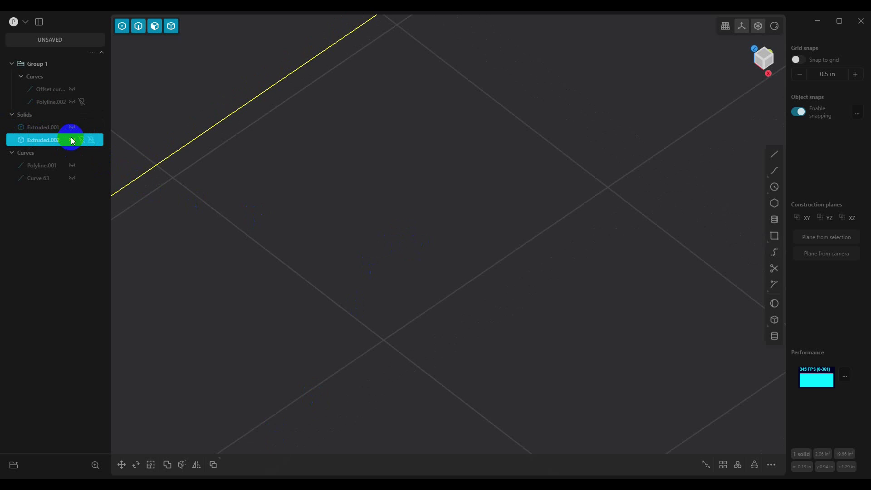
{"action": "scroll", "coordinate": [234, 189], "scroll_direction": "down", "scroll_amount": 5}
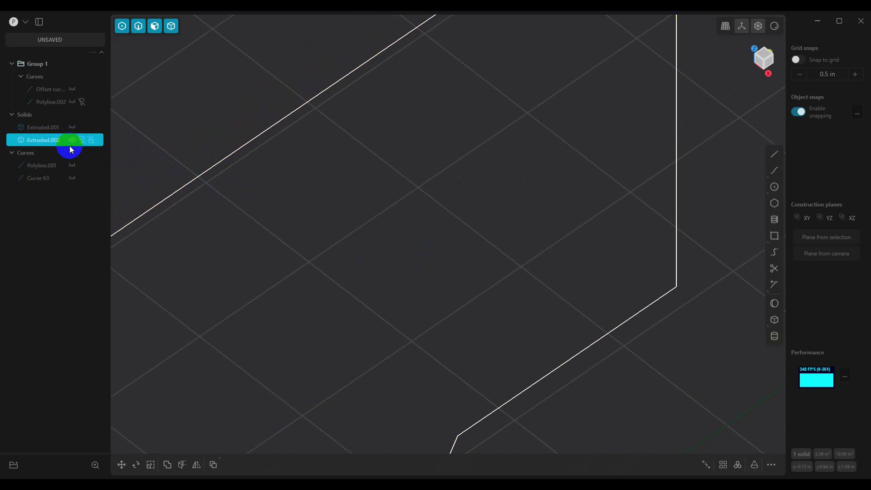
{"action": "scroll", "coordinate": [343, 238], "scroll_direction": "down", "scroll_amount": 4}
{"action": "left_click", "coordinate": [546, 330]}
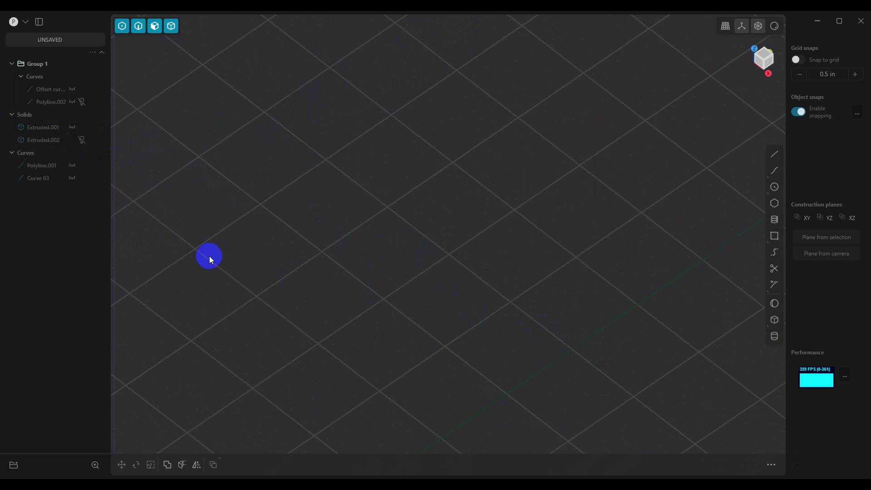
{"action": "left_click", "coordinate": [78, 140]}
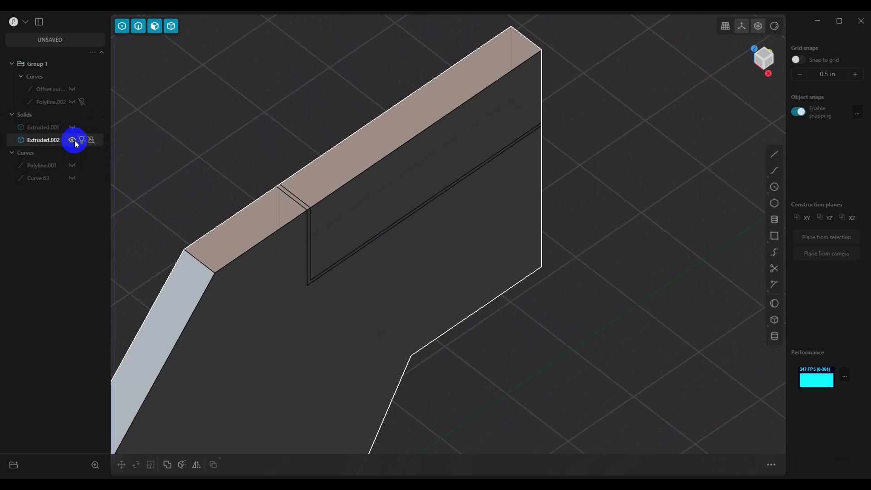
- Using face selection, extrude the narrow L-shaped strip on the plate's front face 0.025 in inward to cut a groove
{"action": "middle_click_drag", "start_coordinate": [341, 257], "coordinate": [408, 230]}
{"action": "scroll", "coordinate": [412, 221], "scroll_direction": "up", "scroll_amount": 3}
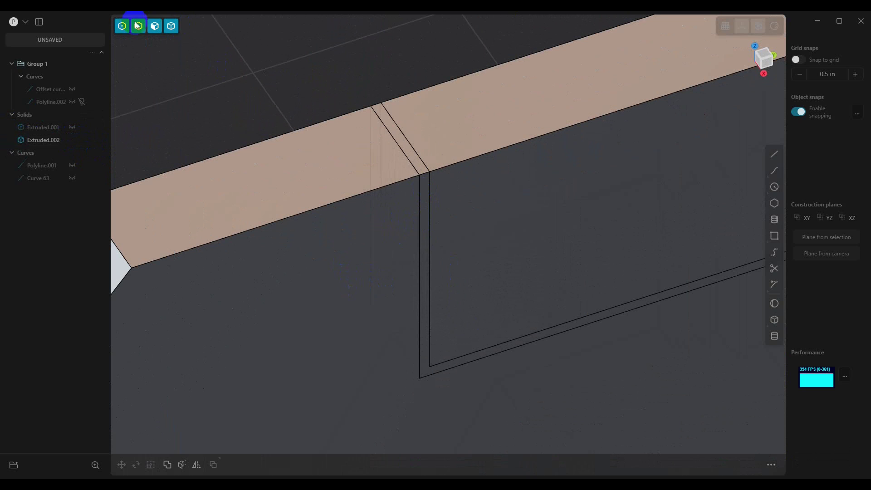
{"action": "left_click", "coordinate": [155, 26]}
{"action": "left_click", "coordinate": [423, 224]}
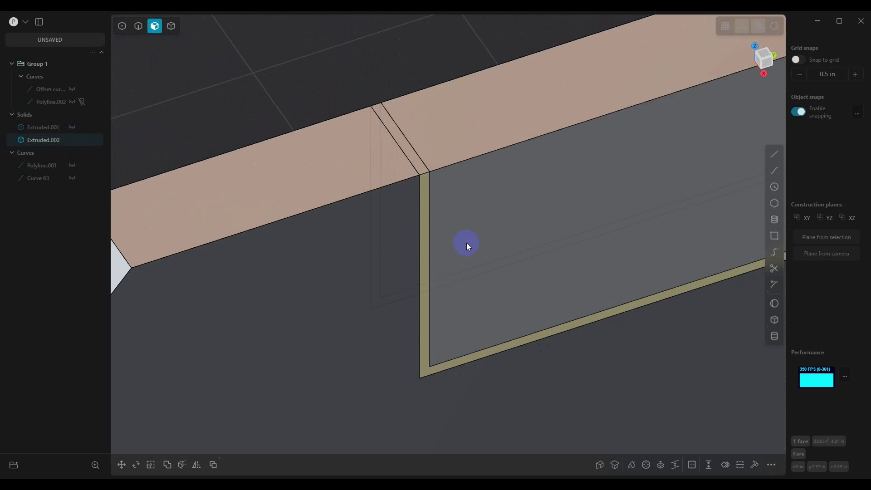
{"action": "middle_click_drag", "start_coordinate": [468, 244], "coordinate": [500, 238]}
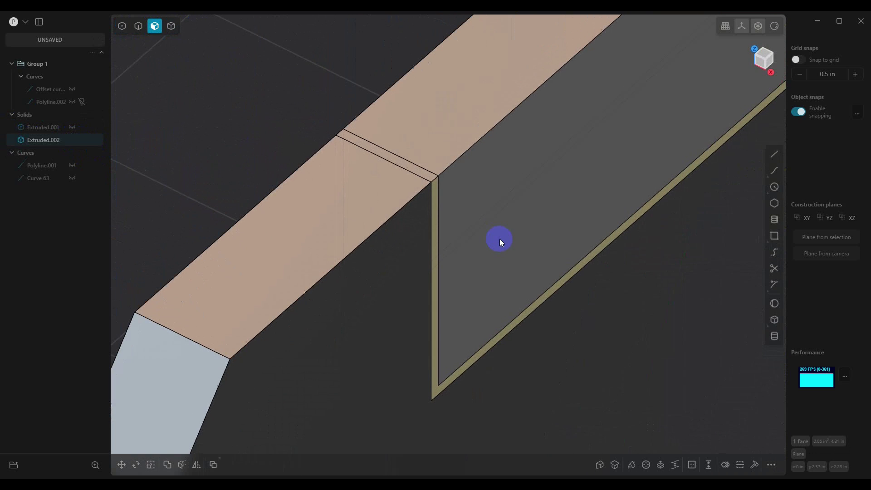
{"action": "key", "text": "x"}
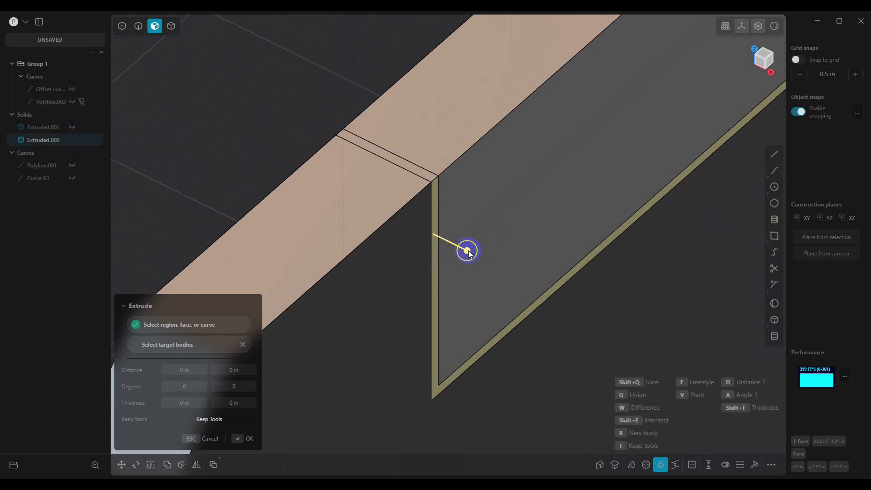
{"action": "left_click_drag", "start_coordinate": [468, 251], "coordinate": [460, 251]}
{"action": "left_click_drag", "start_coordinate": [173, 370], "coordinate": [218, 380]}
{"action": "type", "text": "0.025"}
{"action": "key", "text": "Return"}
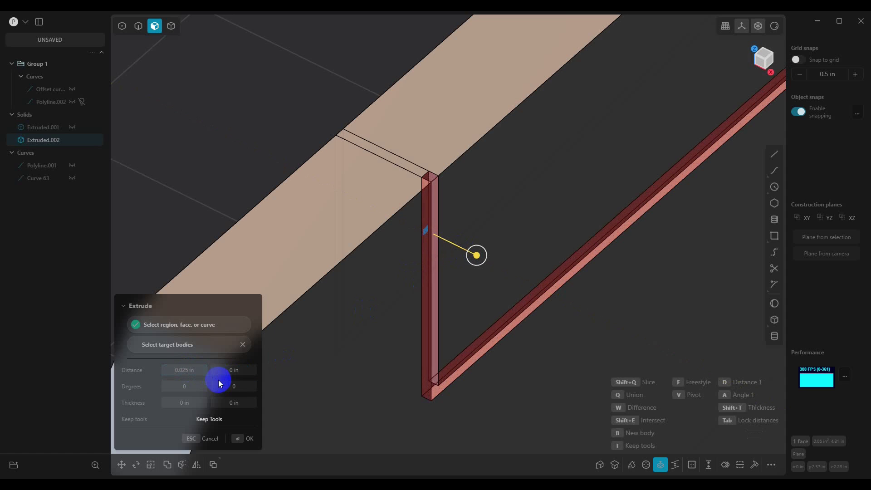
{"action": "left_click", "coordinate": [248, 439]}
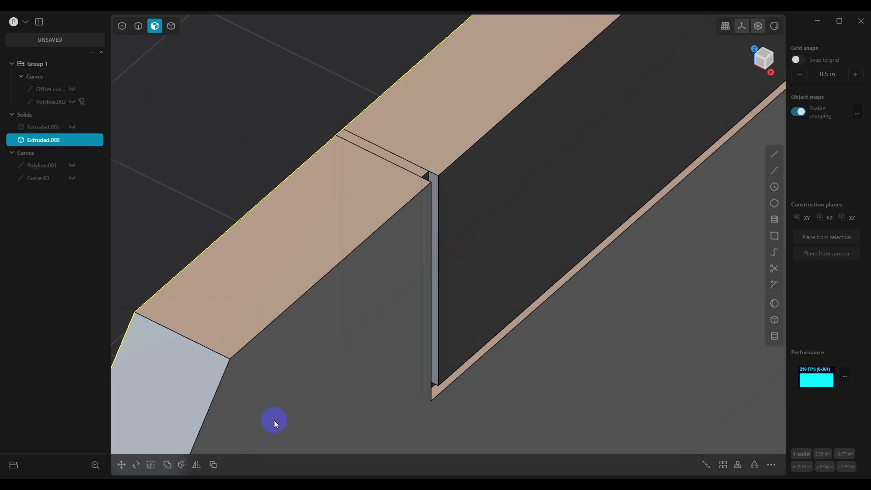
- Extrude the matching L-shaped strip on the plate's opposite face 0.025 in inward to cut its groove
{"action": "middle_click_drag", "start_coordinate": [274, 419], "coordinate": [431, 270]}
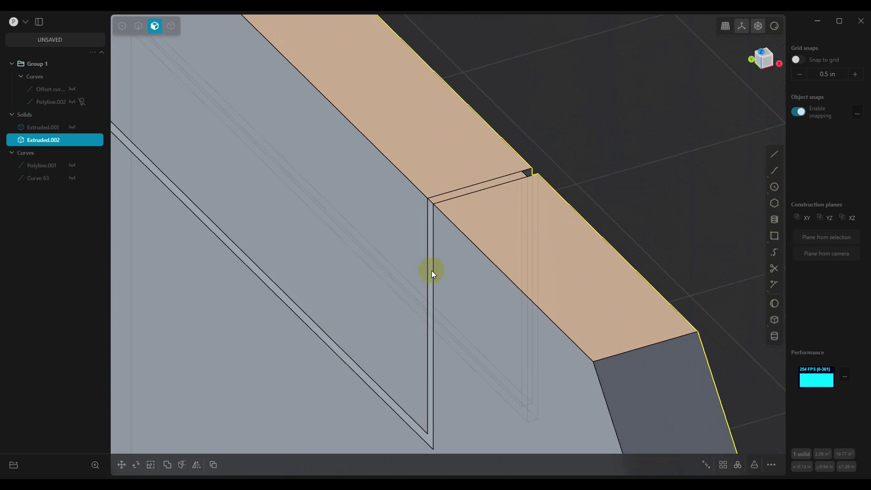
{"action": "left_click", "coordinate": [430, 263]}
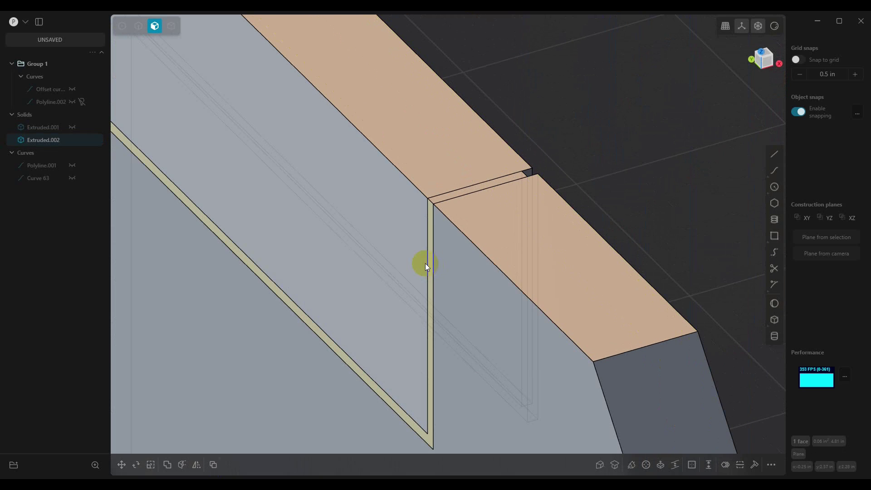
{"action": "key", "text": "e"}
{"action": "left_click_drag", "start_coordinate": [393, 274], "coordinate": [402, 275]}
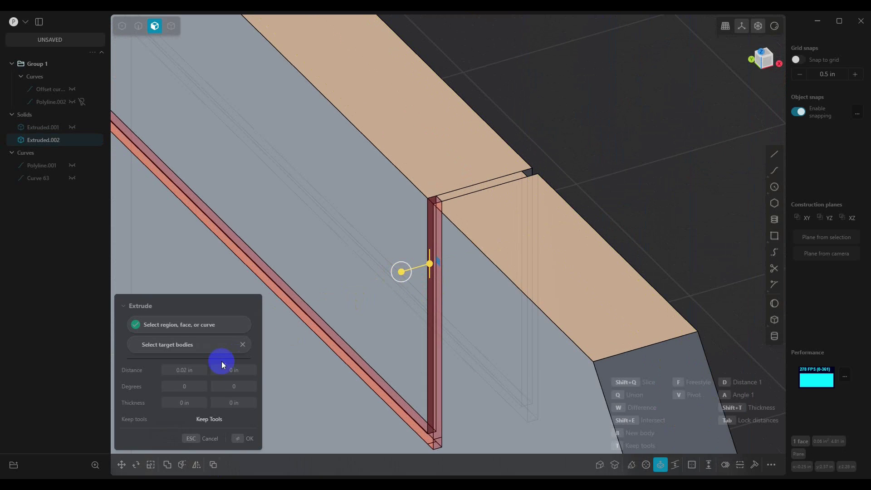
{"action": "left_click", "coordinate": [199, 373]}
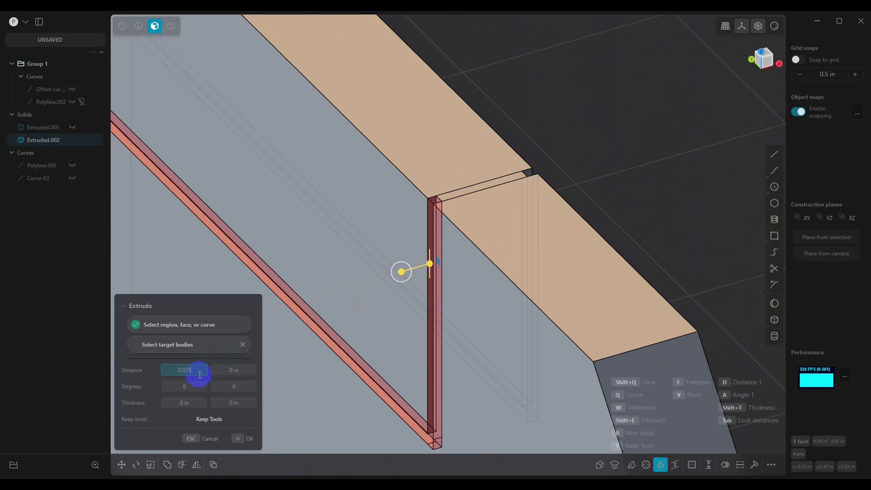
{"action": "key", "text": "Return"}
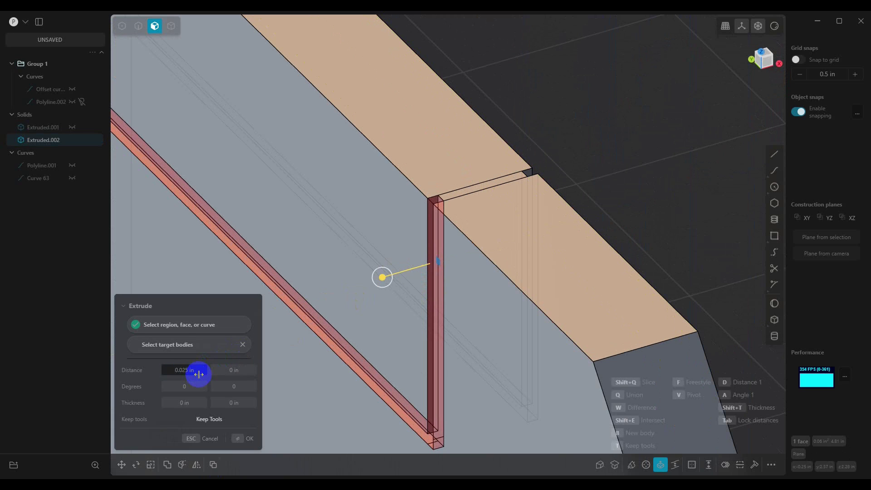
{"action": "left_click", "coordinate": [247, 441]}
- Extrude the narrow strip face across the plate's top edge 0.05 in inward to continue the groove over the edge
{"action": "middle_click_drag", "start_coordinate": [427, 252], "coordinate": [468, 183]}
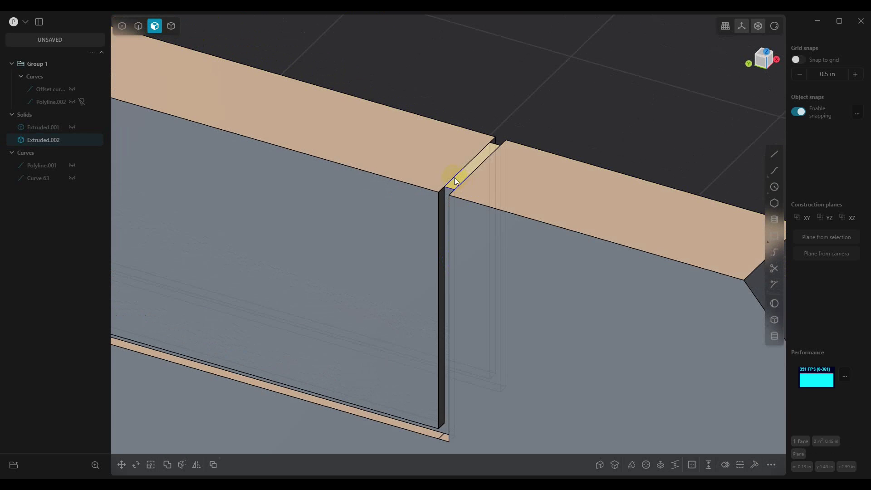
{"action": "key", "text": "e"}
{"action": "left_click_drag", "start_coordinate": [458, 146], "coordinate": [458, 161]}
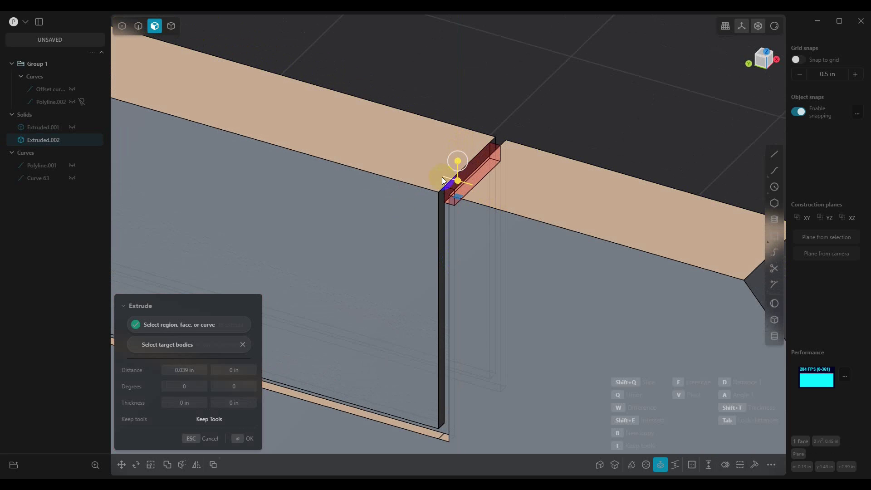
{"action": "left_click", "coordinate": [190, 369]}
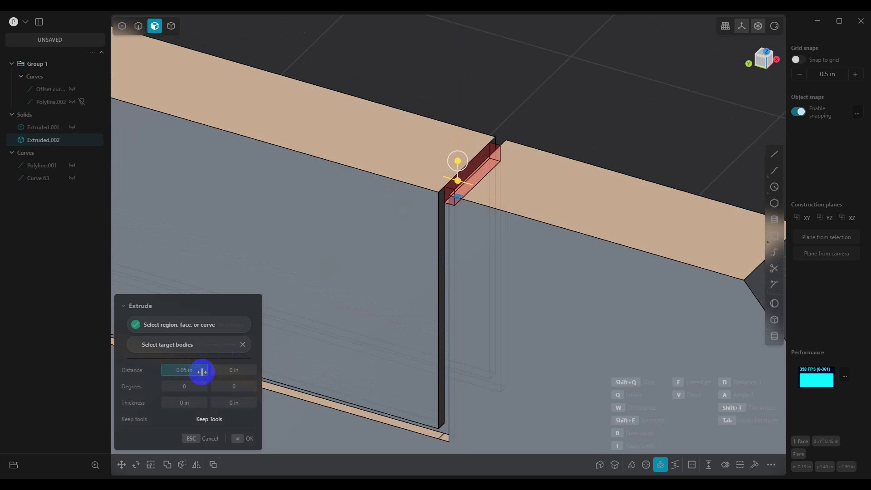
{"action": "left_click", "coordinate": [249, 439]}
- Extrude the small strip face on the plate's vertical end edge 0.05 in inward to carry the groove around that side
{"action": "middle_click_drag", "start_coordinate": [247, 427], "coordinate": [319, 318]}
{"action": "scroll", "coordinate": [320, 318], "scroll_direction": "up", "scroll_amount": 2}
{"action": "left_click", "coordinate": [336, 278]}
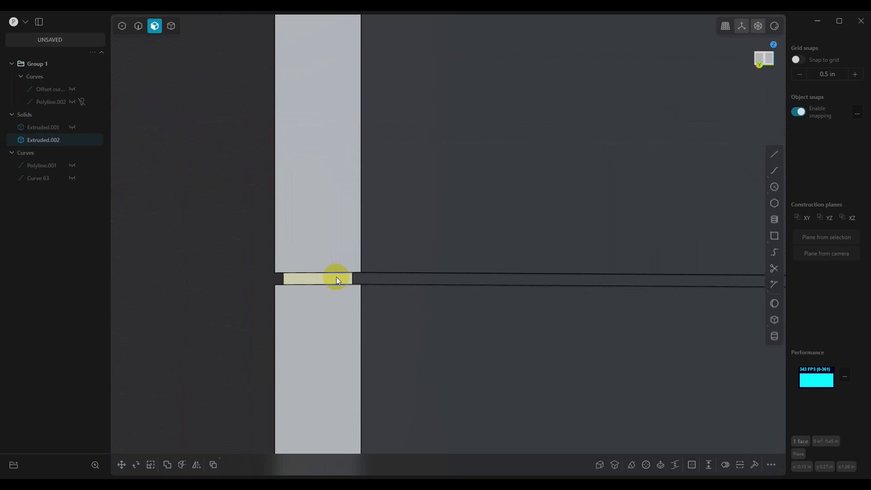
{"action": "key", "text": "e"}
{"action": "left_click_drag", "start_coordinate": [309, 277], "coordinate": [298, 298]}
{"action": "left_click", "coordinate": [192, 373]}
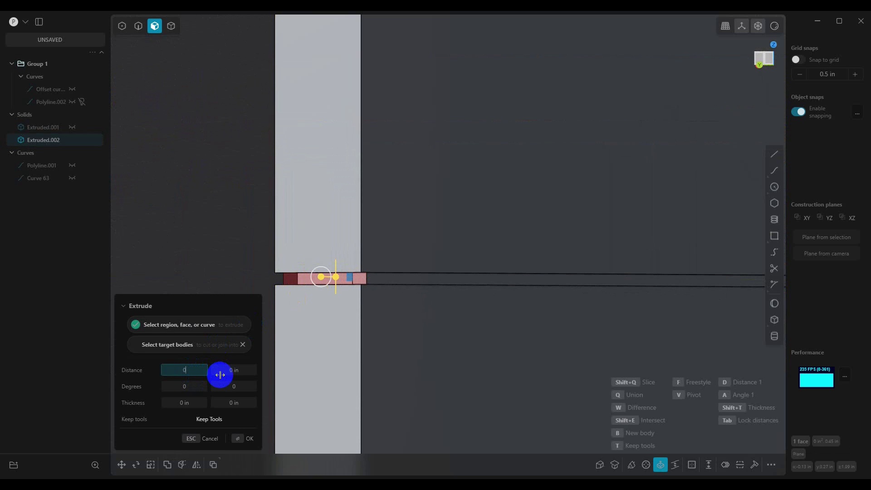
{"action": "key", "text": "Return"}
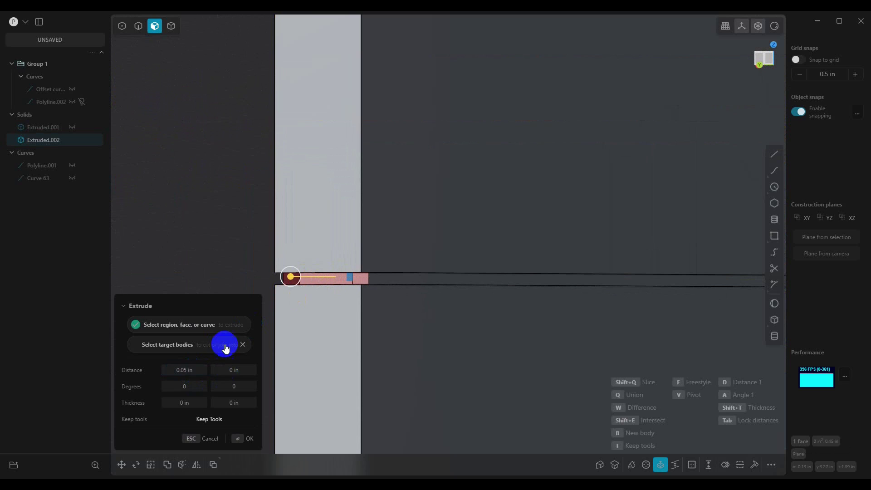
{"action": "left_click", "coordinate": [250, 439]}
{"action": "middle_click_drag", "start_coordinate": [402, 303], "coordinate": [601, 301]}
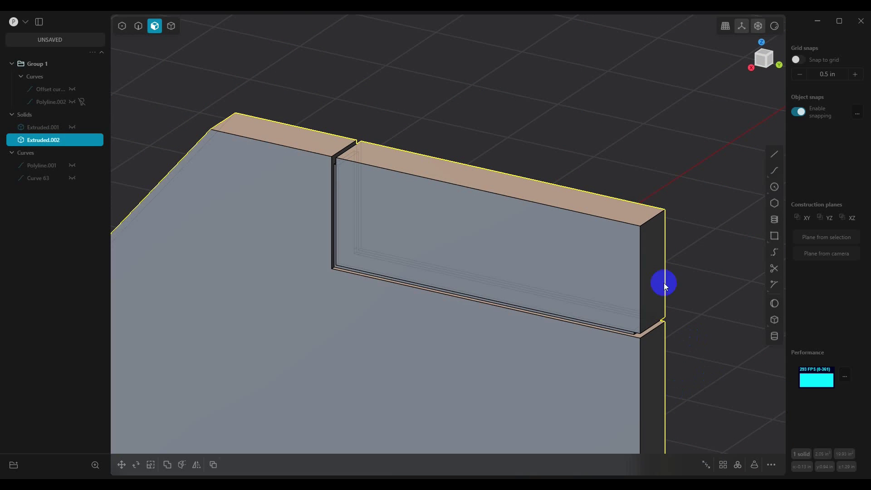
{"action": "middle_click_drag", "start_coordinate": [564, 325], "coordinate": [471, 347]}
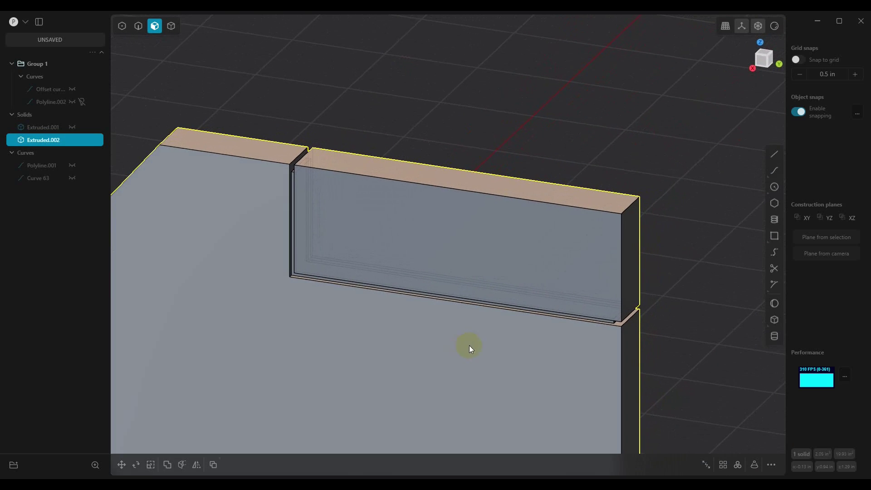
{"action": "middle_click_drag", "start_coordinate": [528, 367], "coordinate": [472, 298]}
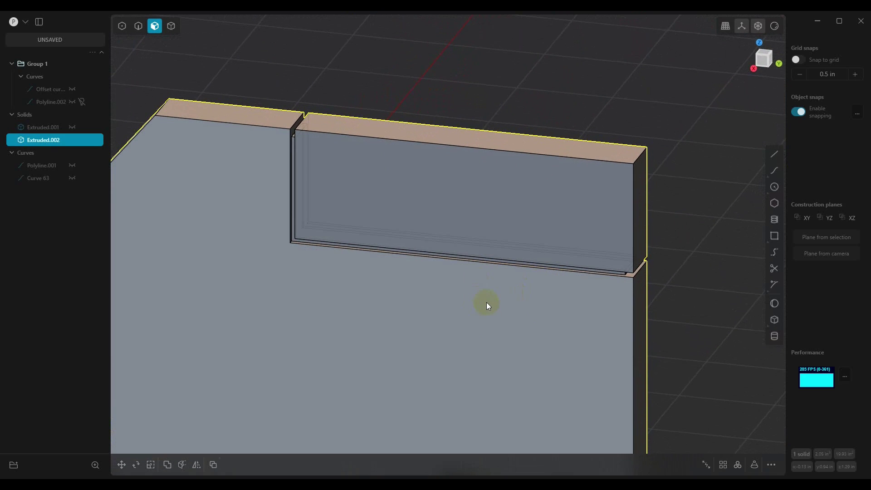